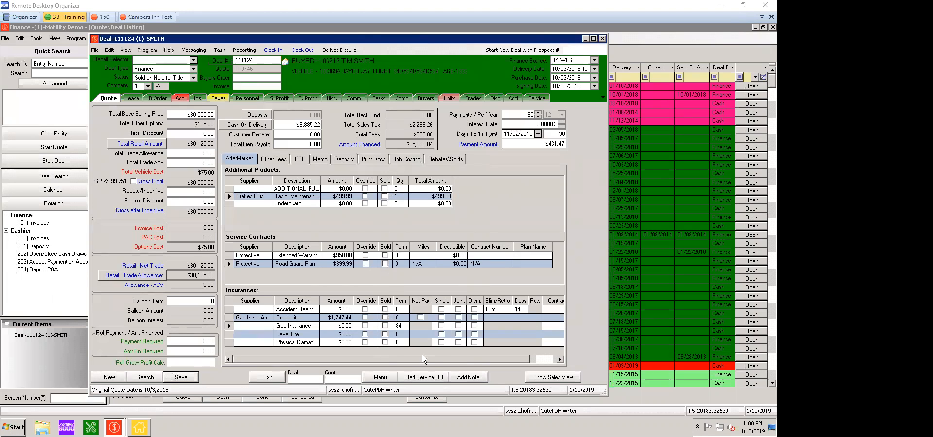
Try to open the product menu for the displayed finance deal, and close the deal without saving.
left_click(323, 380)
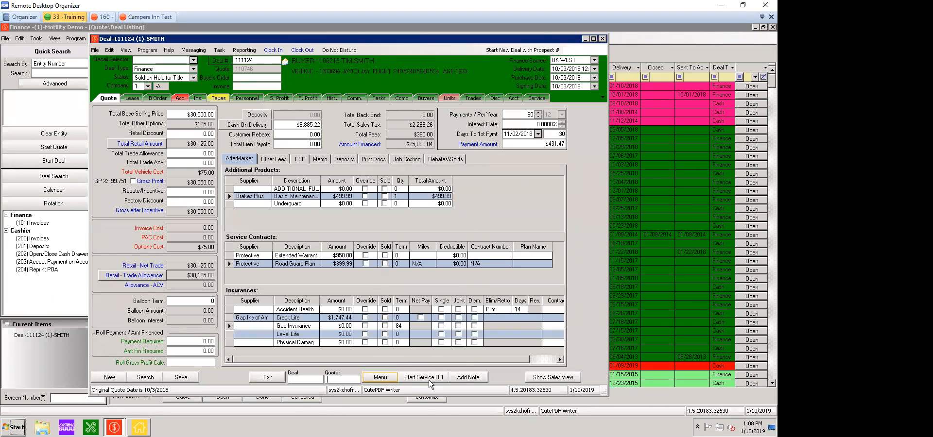
left_click(387, 383)
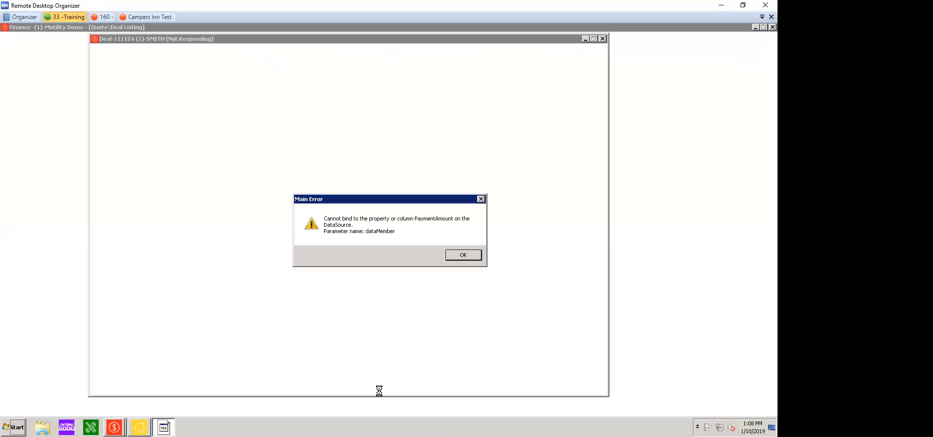
key("Return")
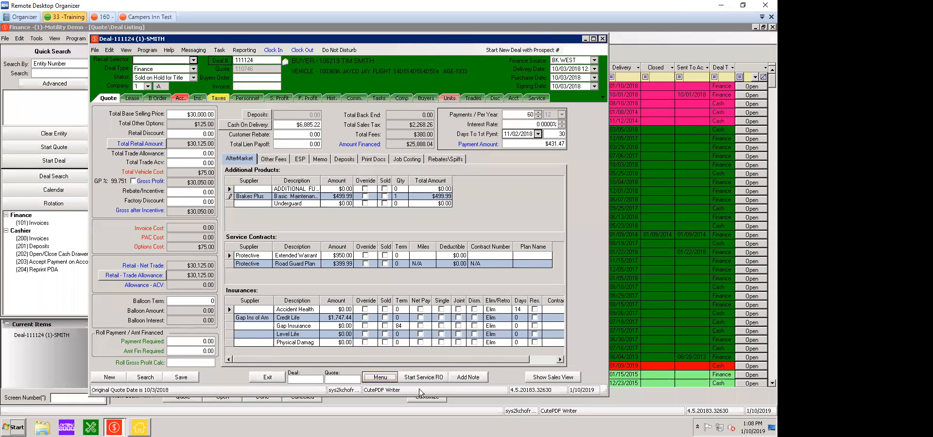
left_click(376, 379)
left_click(398, 246)
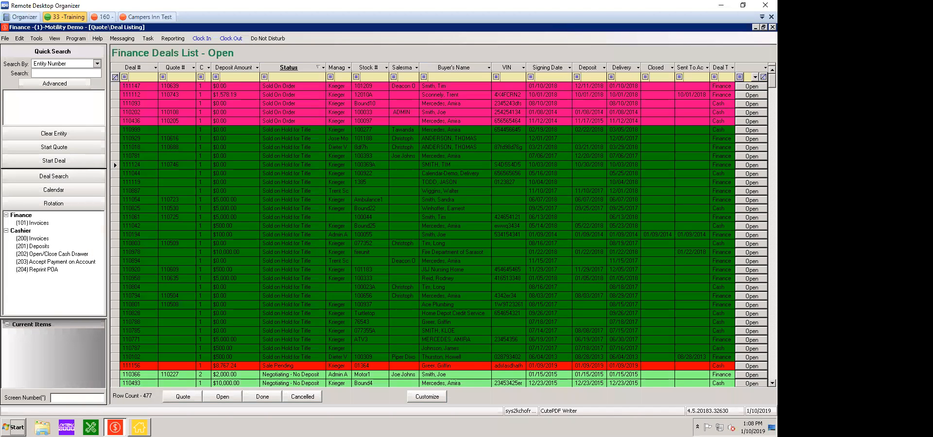
Reopen Finance under Motility Demo - Marine and open the cash deal for stock number 100005A from the open deals list.
double_click(6, 27)
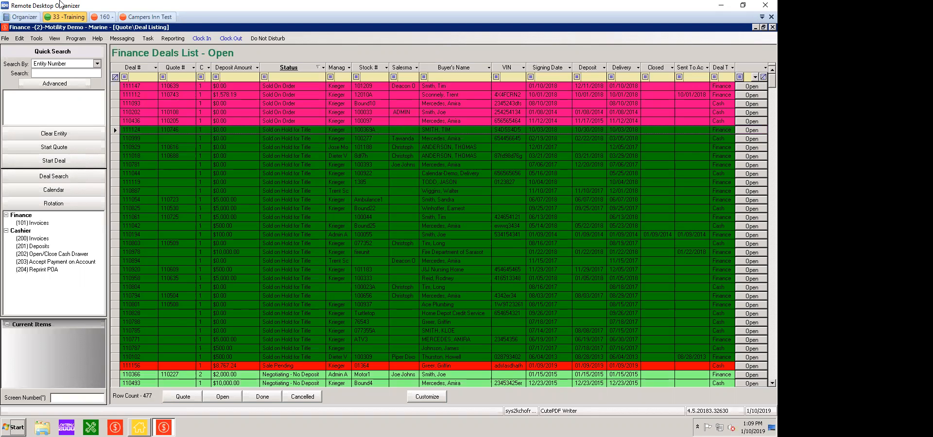
left_click(742, 5)
left_click(352, 302)
scroll(352, 303, "down", 7)
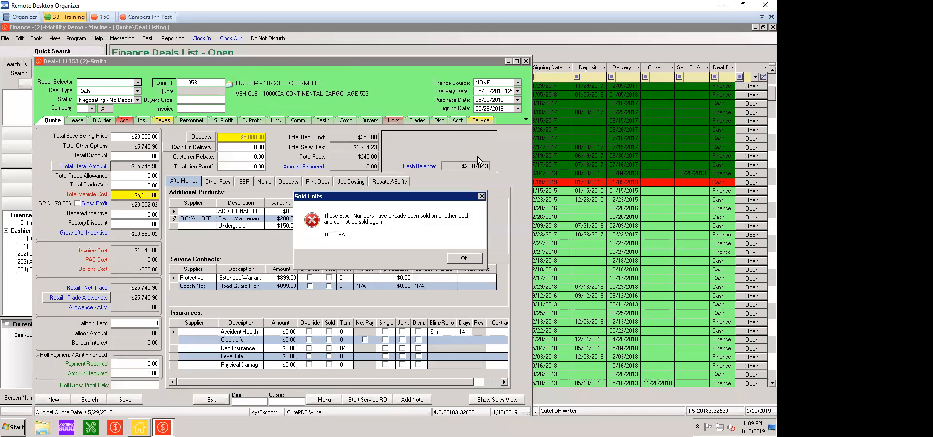
key("Return")
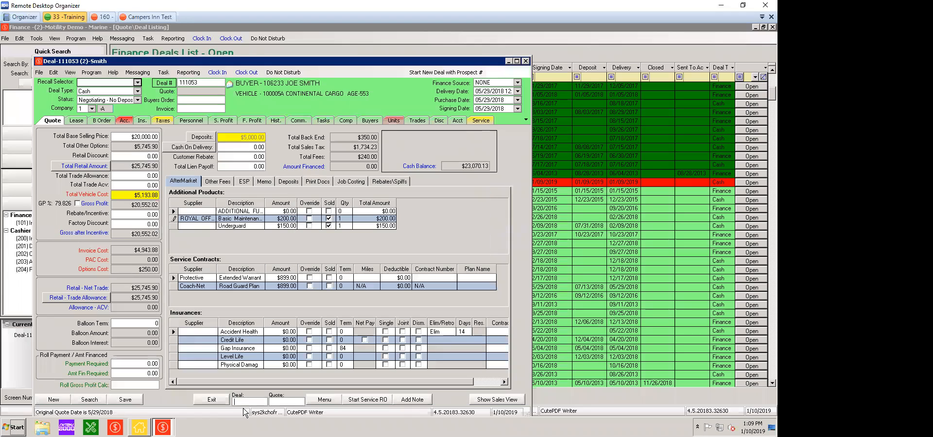
Try to open the product menu for the cash deal, and close the deal and Finance without saving.
left_click(321, 399)
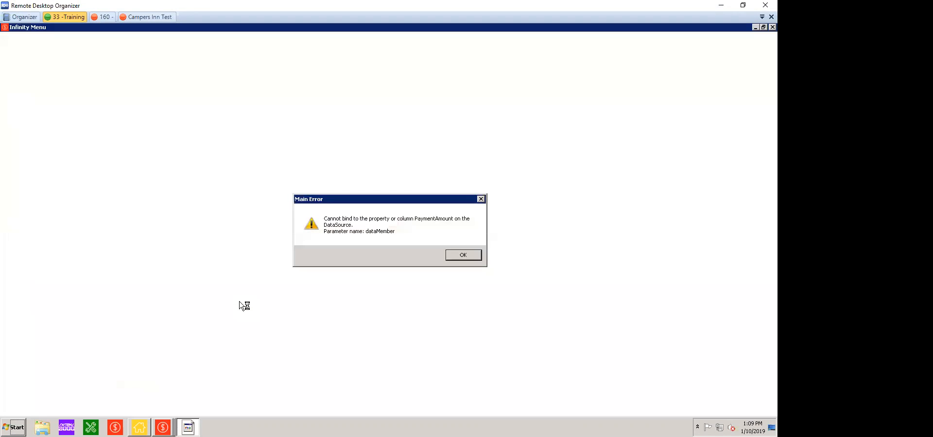
key("Return")
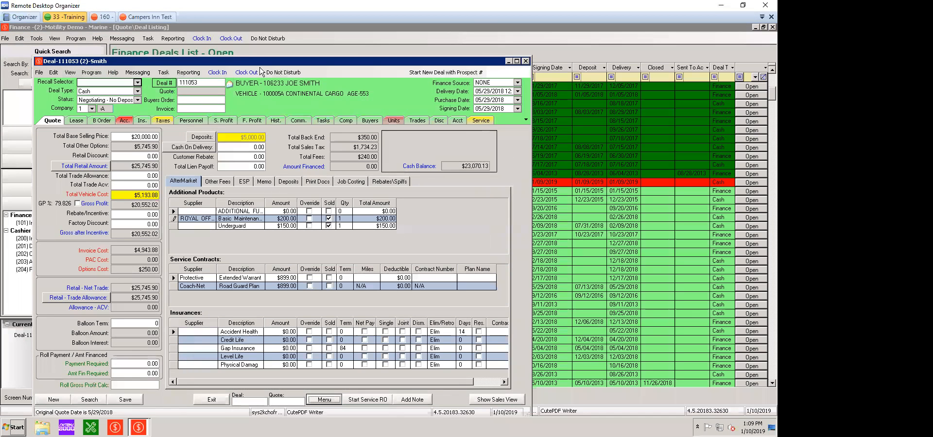
left_click(526, 62)
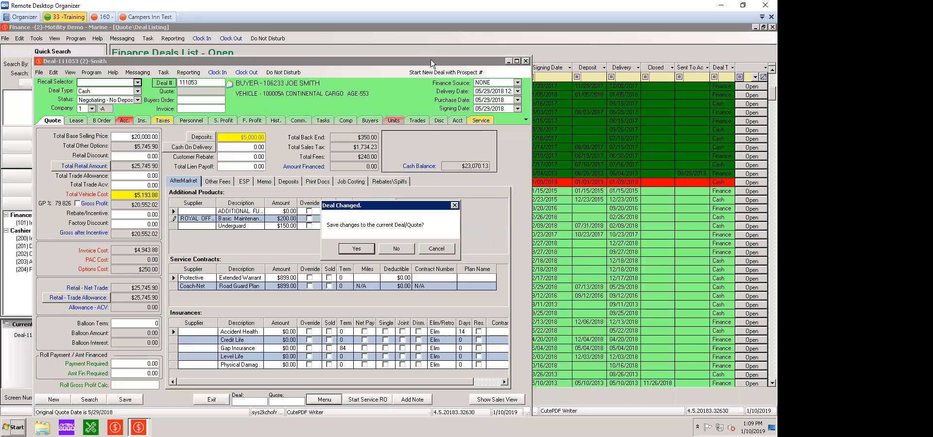
left_click(403, 248)
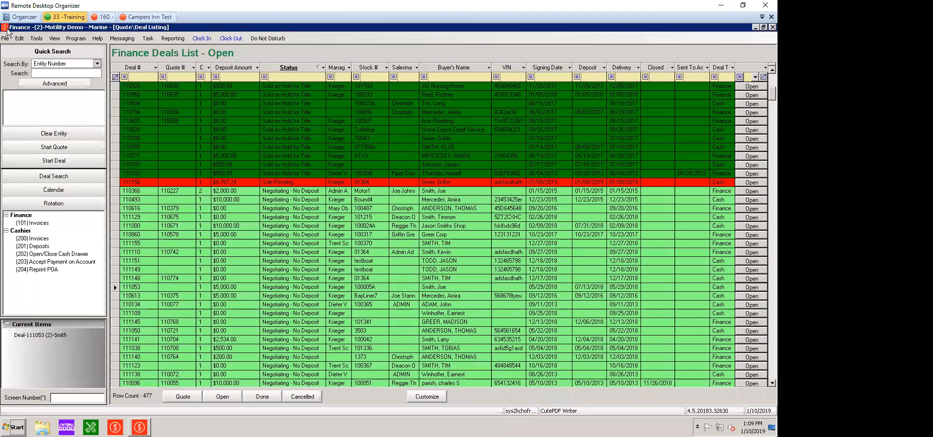
double_click(8, 29)
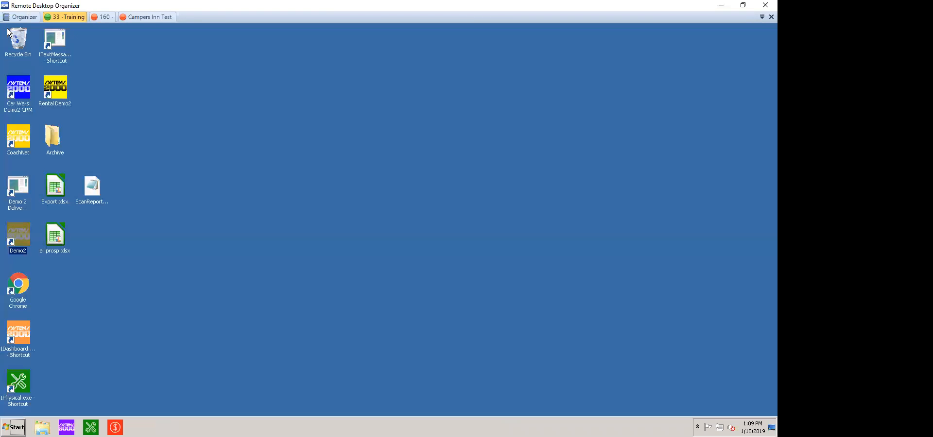
Launch CoachNet and log in with the username admin and the account password.
double_click(22, 144)
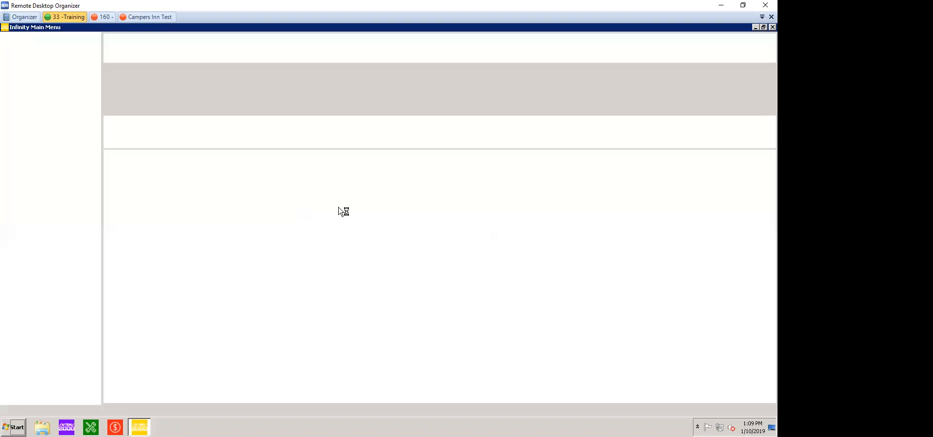
type("admin")
key("Tab")
type("***")
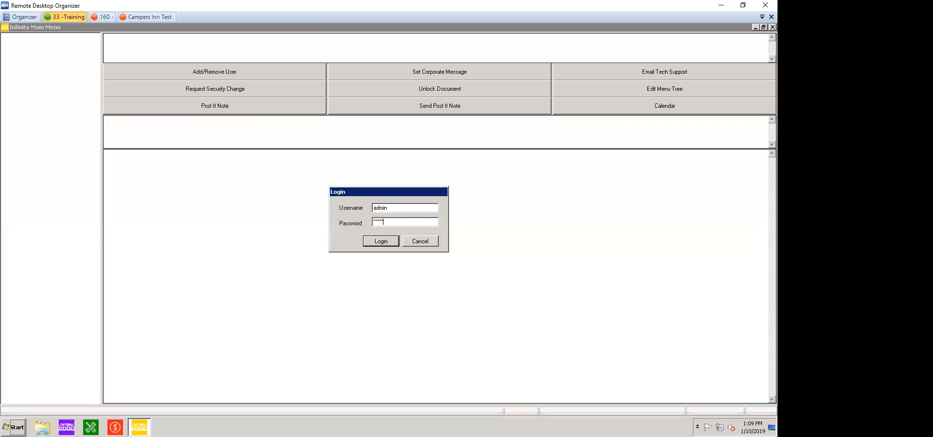
key("Return")
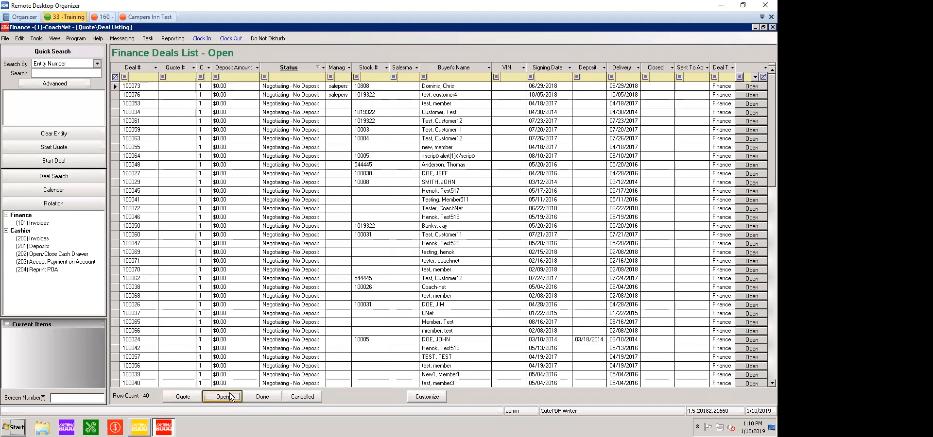
Open the Negotiating - Deposit deal for stock number 10003 and launch its product menu.
left_click(323, 314)
scroll(685, 265, "down", 8)
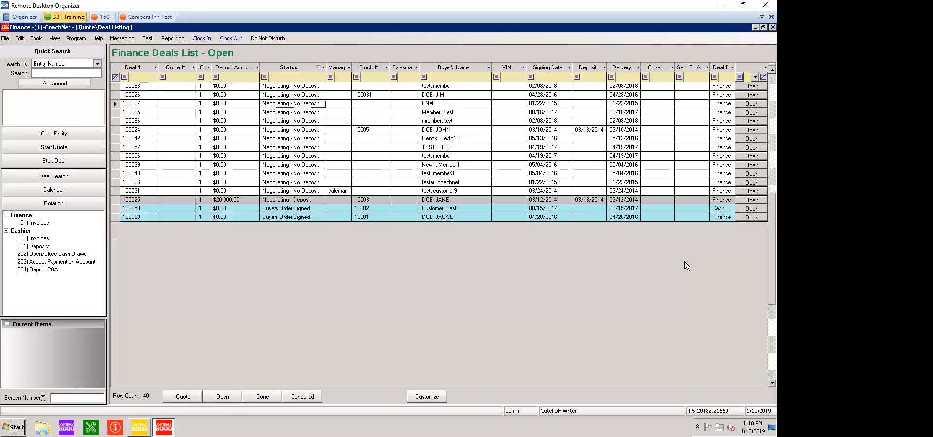
left_click(741, 201)
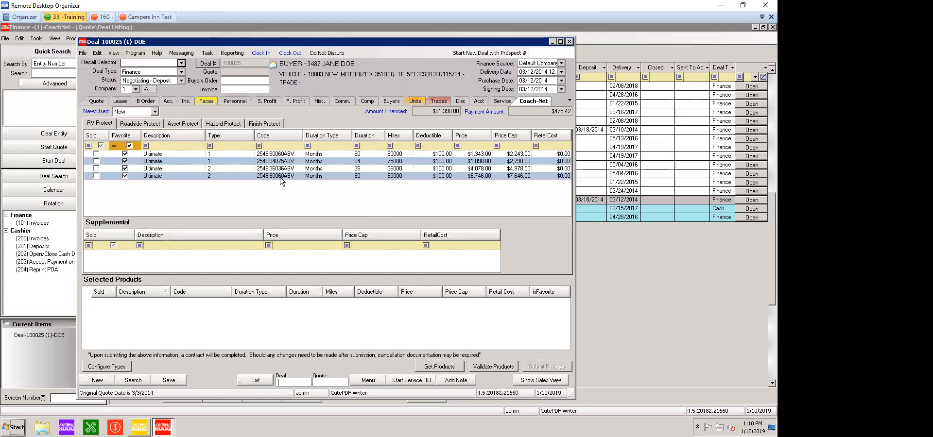
left_click(368, 380)
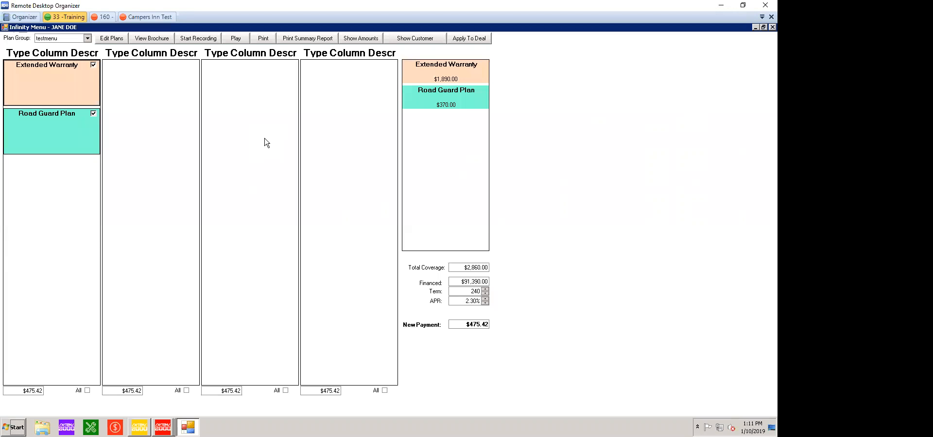
left_click(87, 39)
left_click(239, 181)
left_click(238, 181)
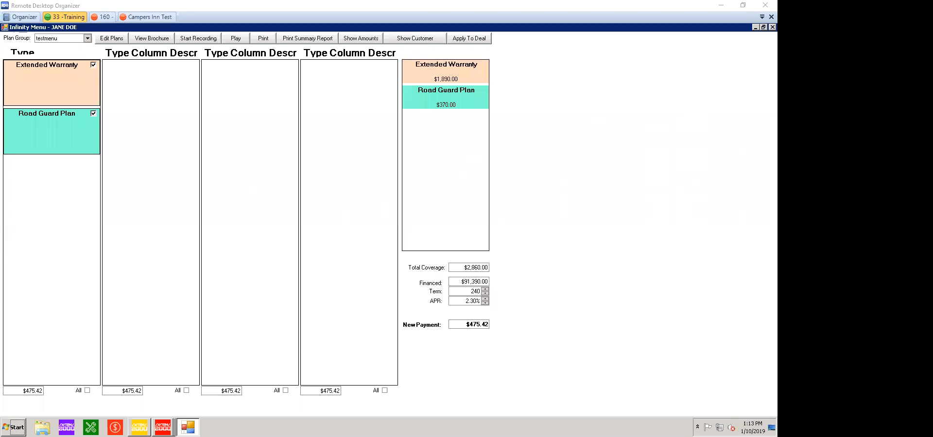
Bring the other remote session with the FINANCE plan menu on screen, maximize it, and shift its connection bar aside.
left_click_drag(0, 88, 3, 88)
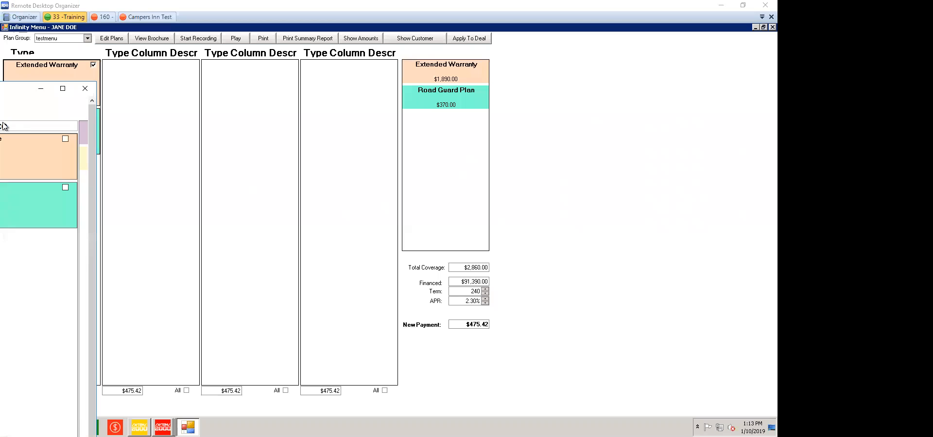
left_click(62, 88)
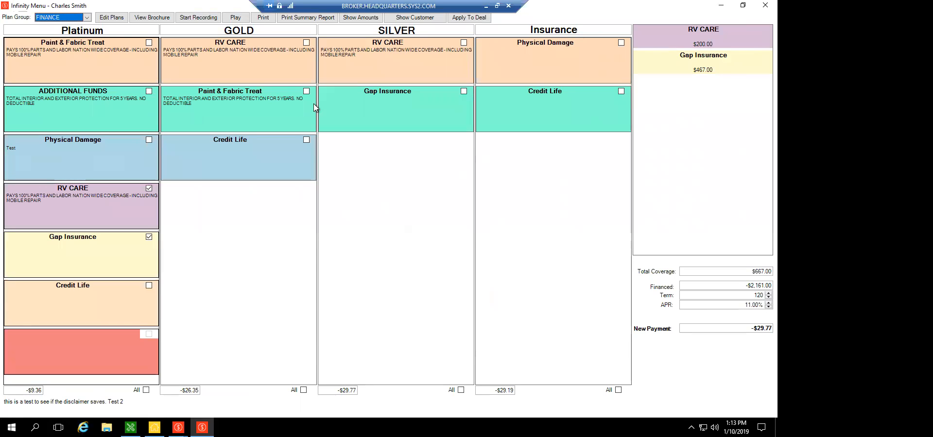
left_click_drag(411, 7, 479, 5)
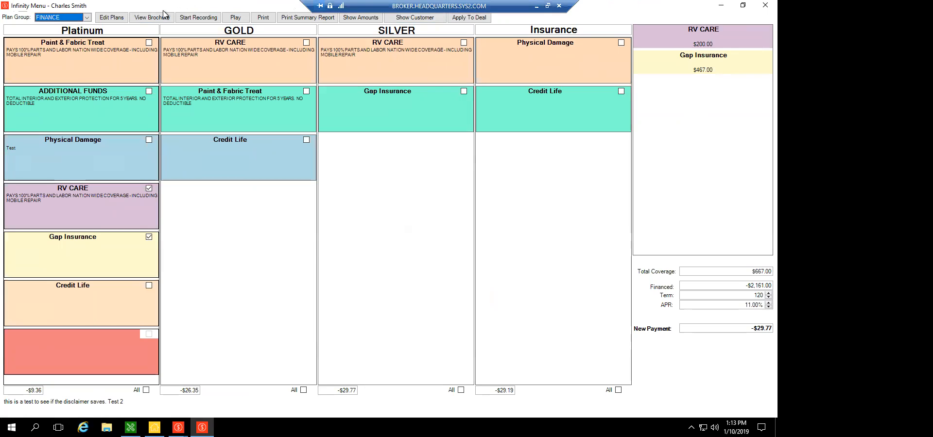
Select all products in the Platinum column of the FINANCE plan menu.
left_click(267, 286)
left_click(416, 285)
left_click(418, 284)
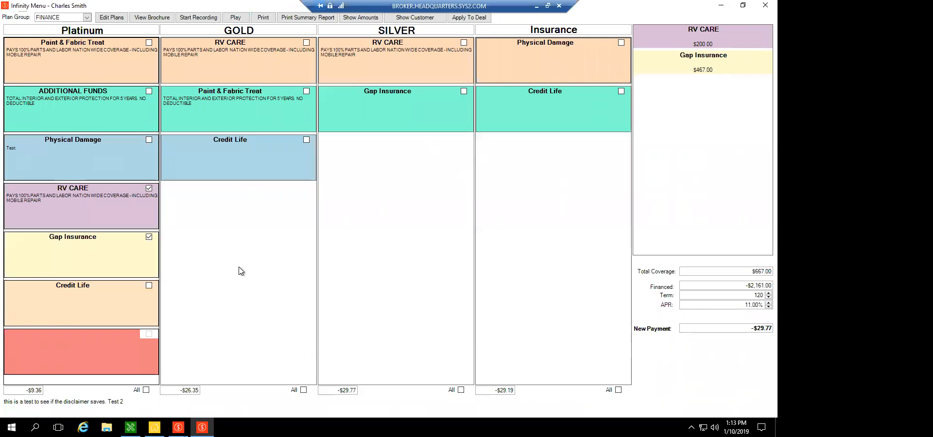
left_click(146, 390)
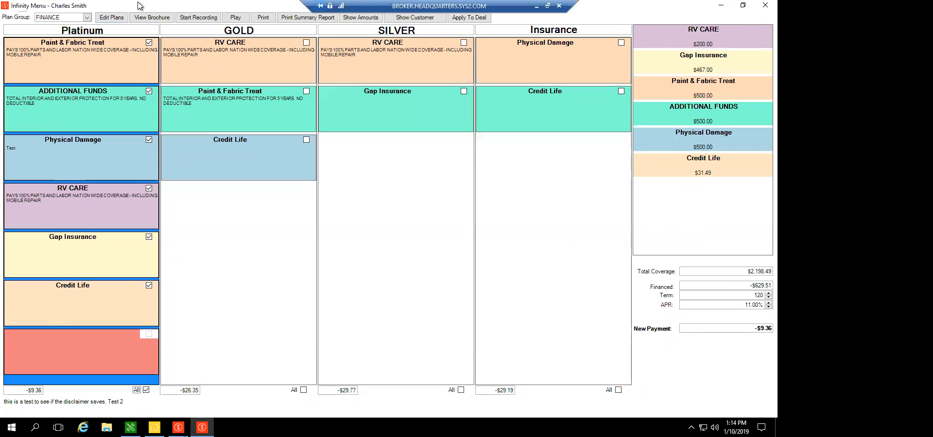
Open the plan setup for the FINANCE plan group to examine its product fields and plan title.
left_click(111, 17)
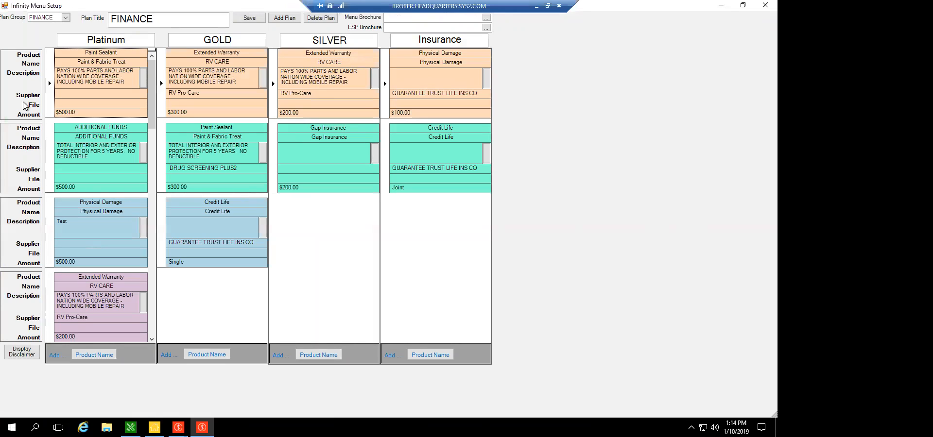
key("Tab")
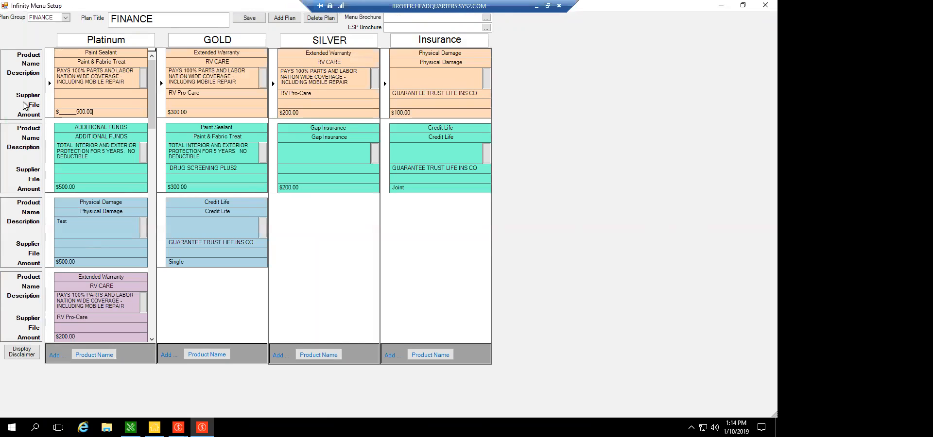
left_click(131, 14)
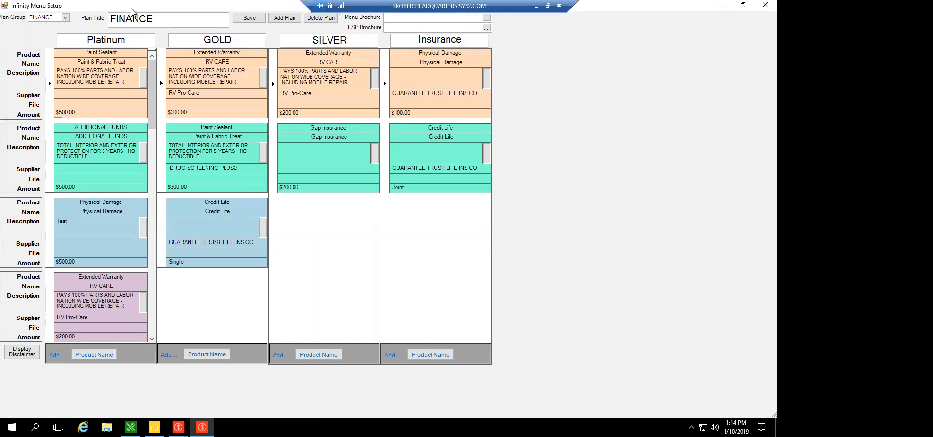
Display the Second Level plan group in the plan setup and highlight its Level 1 column title.
left_click(65, 18)
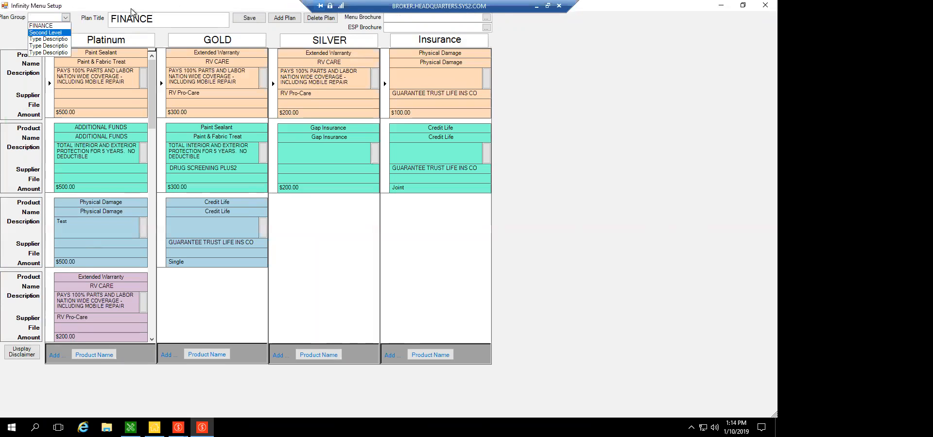
left_click(46, 32)
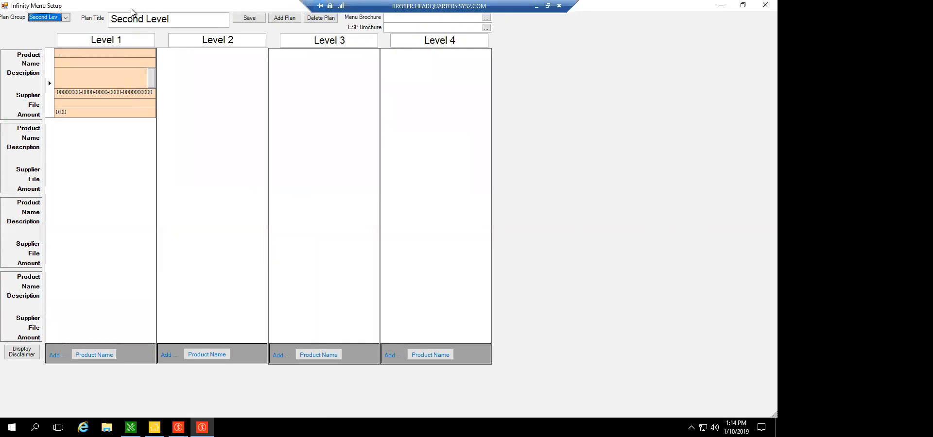
left_click_drag(90, 40, 123, 40)
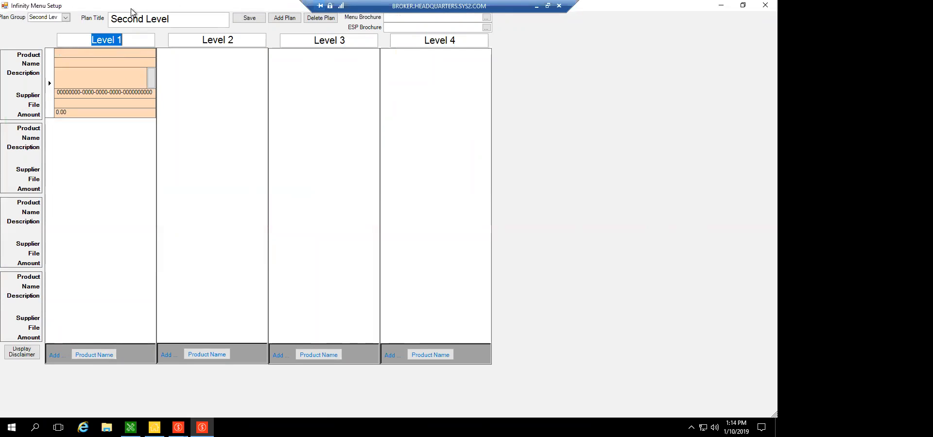
left_click(128, 40)
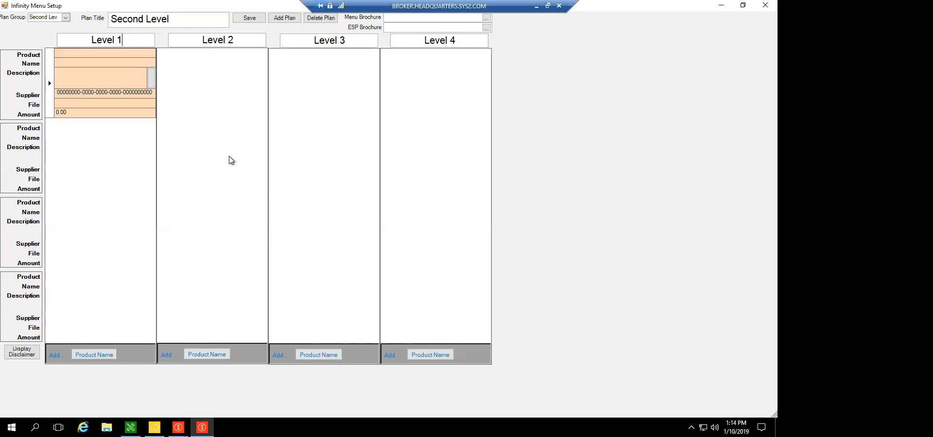
Return to the FINANCE plan group, close the plan setup, and select the Physical Damage description in the Platinum column.
left_click(65, 17)
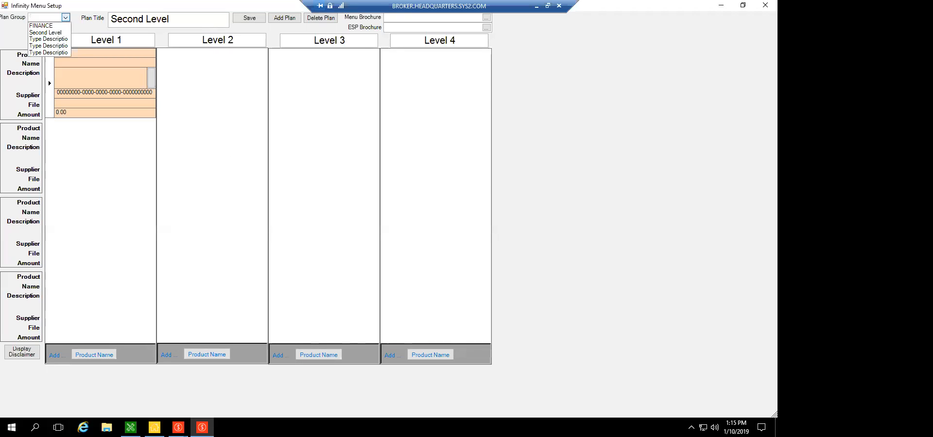
left_click(45, 26)
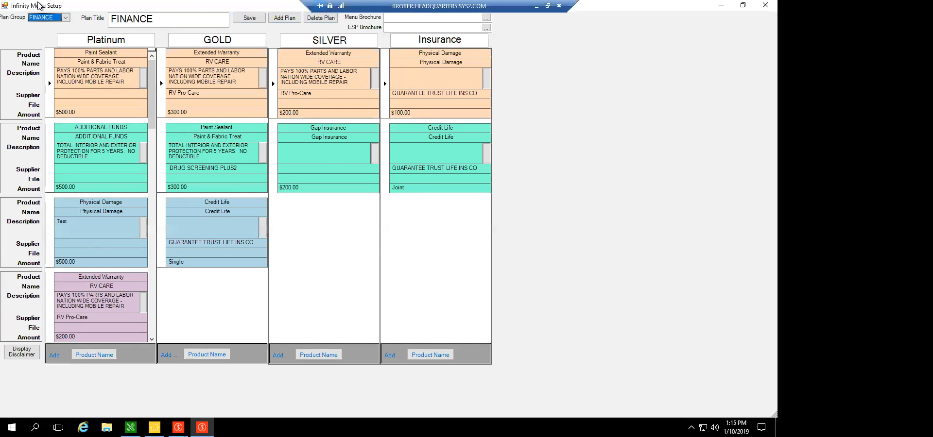
double_click(5, 6)
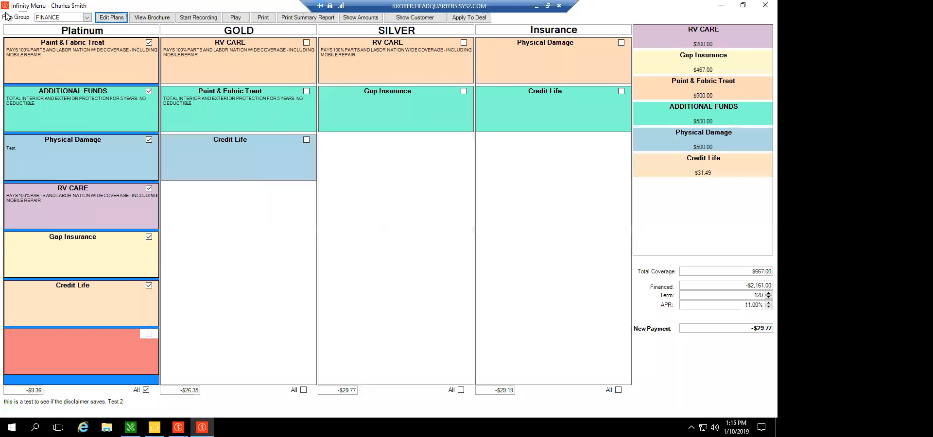
left_click(27, 152)
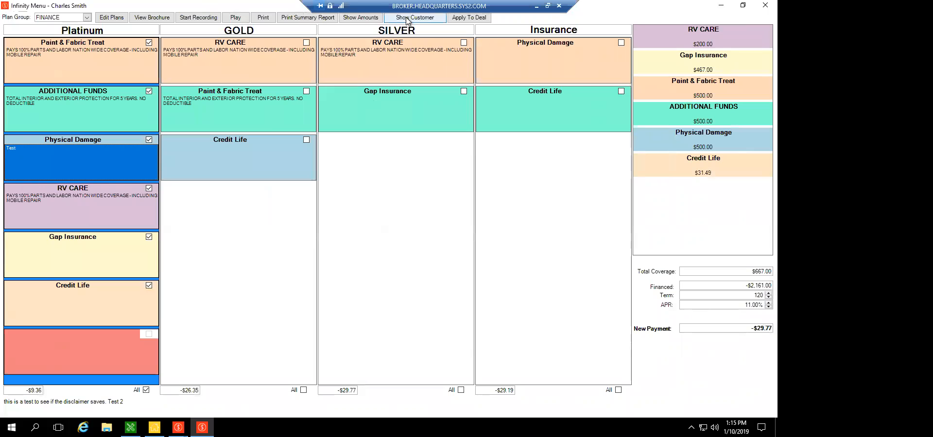
Show the product amounts in the menu and set the Platinum Paint & Fabric Treat amount to $1,000.00.
left_click(360, 17)
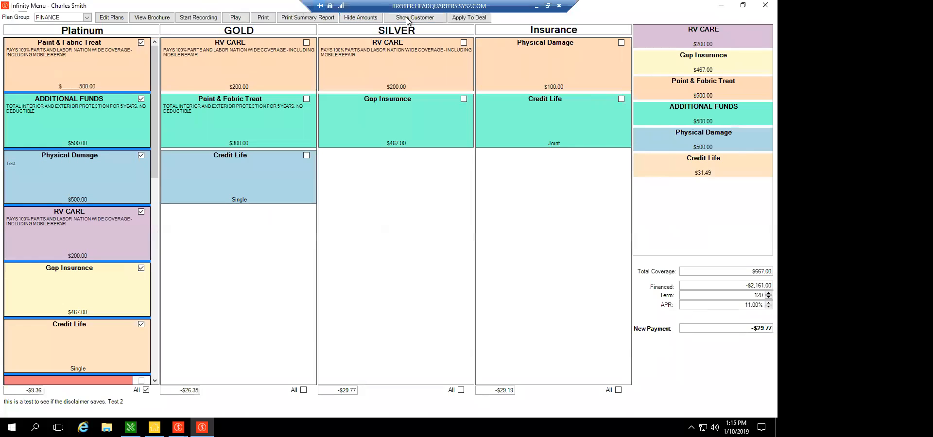
type("1,000")
key("Tab")
key("Tab")
key("shift+Tab")
Move through the RV CARE and Paint & Fabric Treat amounts and highlight the Paint & Fabric Treat amount in the selection summary.
left_click(228, 89)
left_click(383, 85)
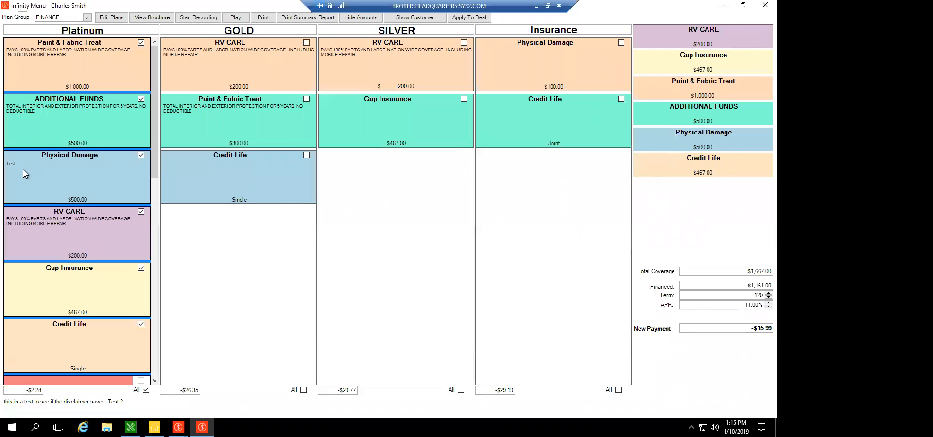
key("Tab")
key("Tab")
left_click(701, 96)
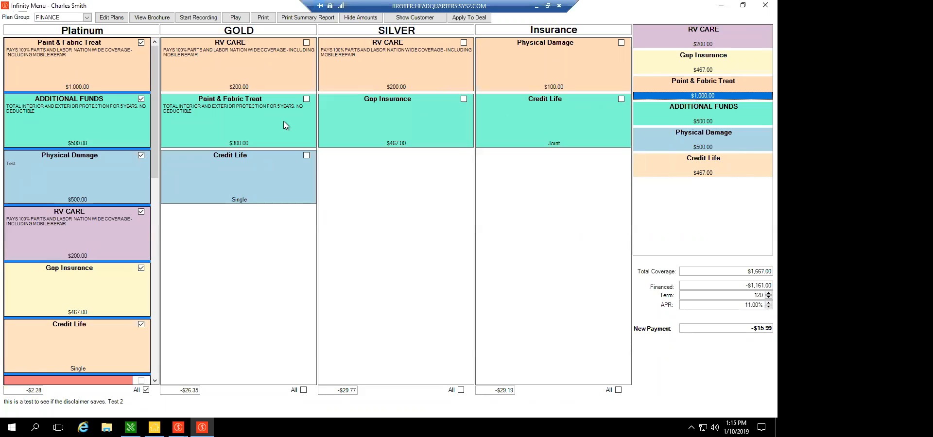
key("Tab")
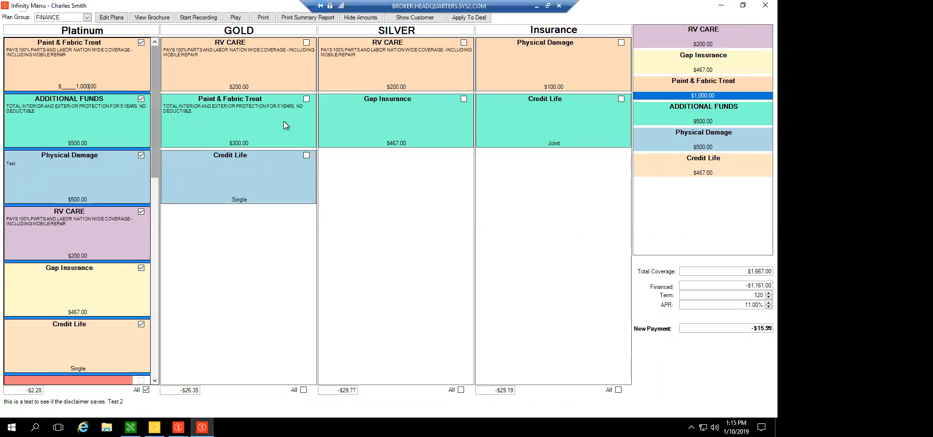
Apply the selected menu products and amounts to the deal and close the finance menu.
left_click(470, 19)
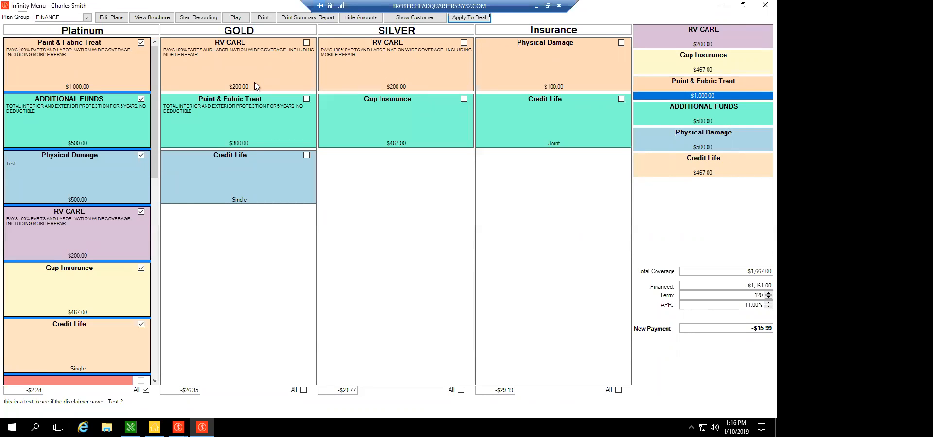
key("Tab")
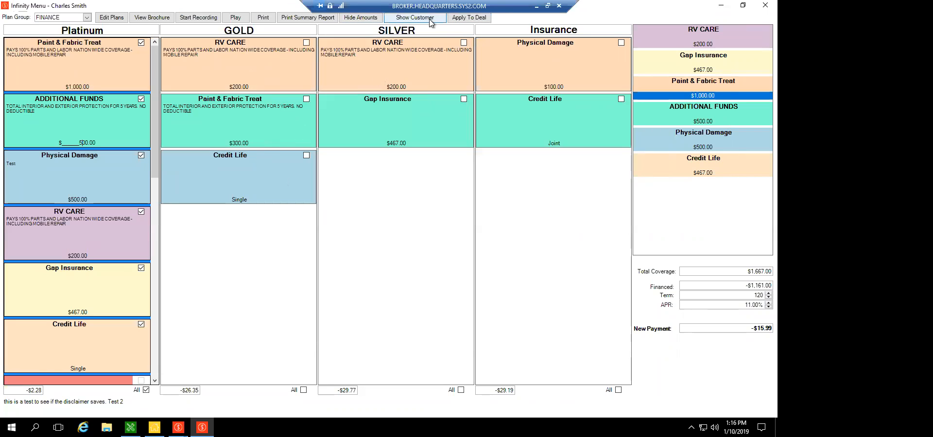
left_click(6, 5)
left_click(7, 6)
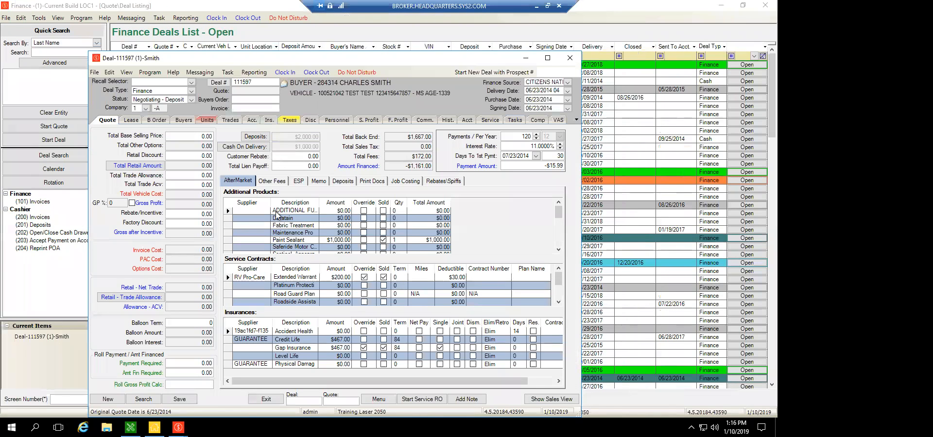
Examine the Paint Sealant entry in the deal's aftermarket products and move the deal window higher on the screen.
left_click(292, 240)
left_click(239, 183)
scroll(419, 240, "down", 2)
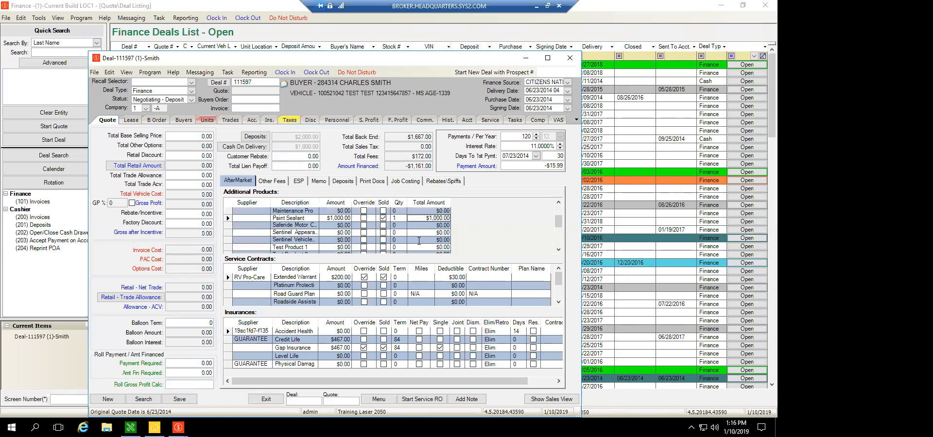
scroll(419, 240, "up", 2)
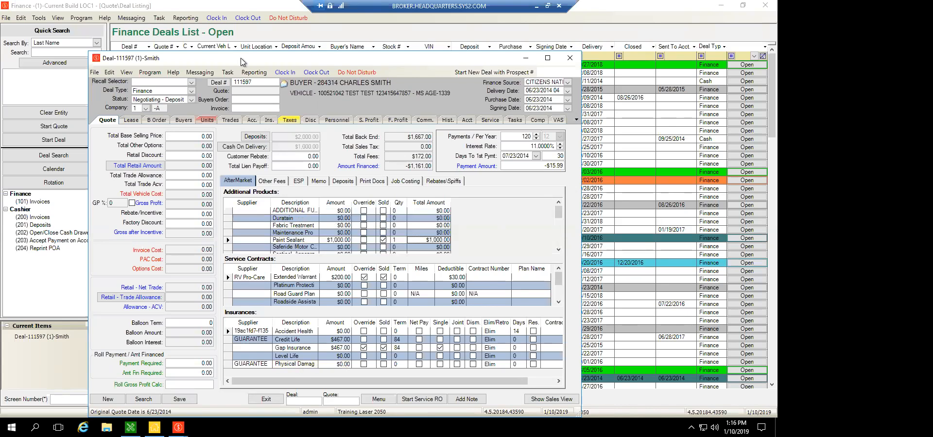
left_click_drag(241, 58, 241, 53)
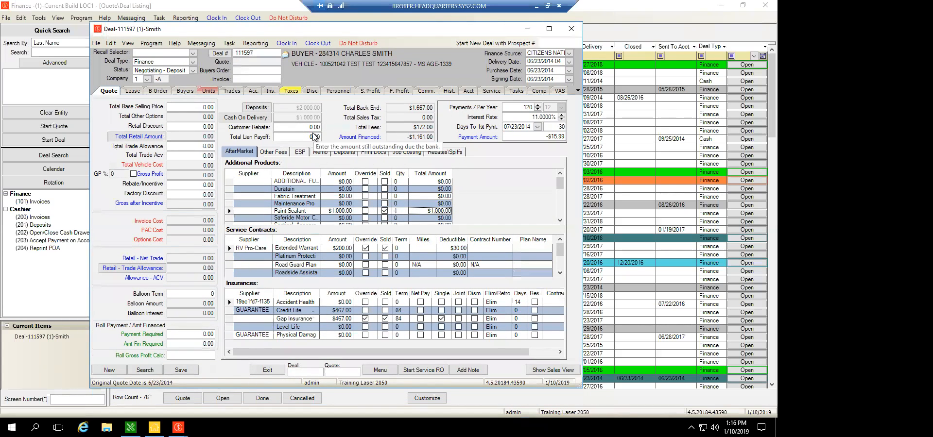
Reopen the finance menu for the deal using the FINANCE plan template.
left_click(379, 371)
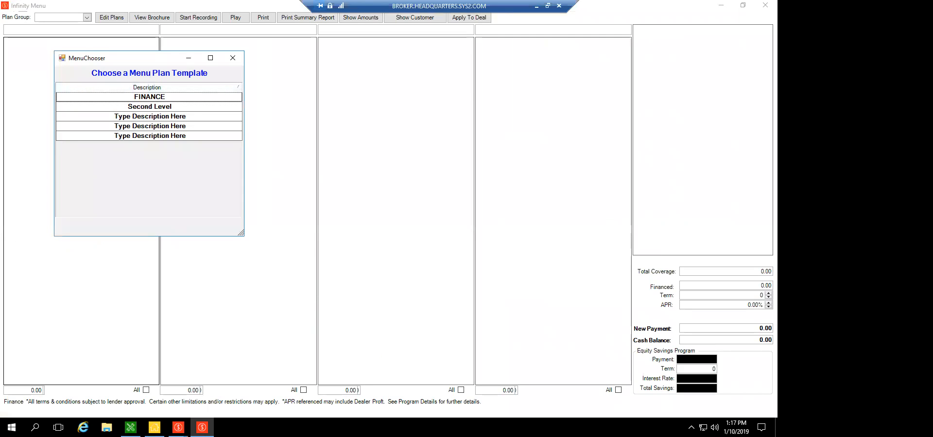
left_click(150, 97)
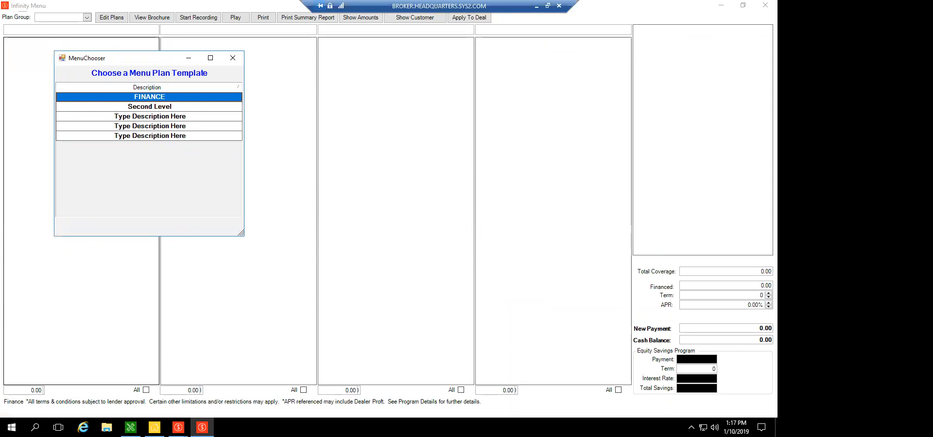
double_click(149, 97)
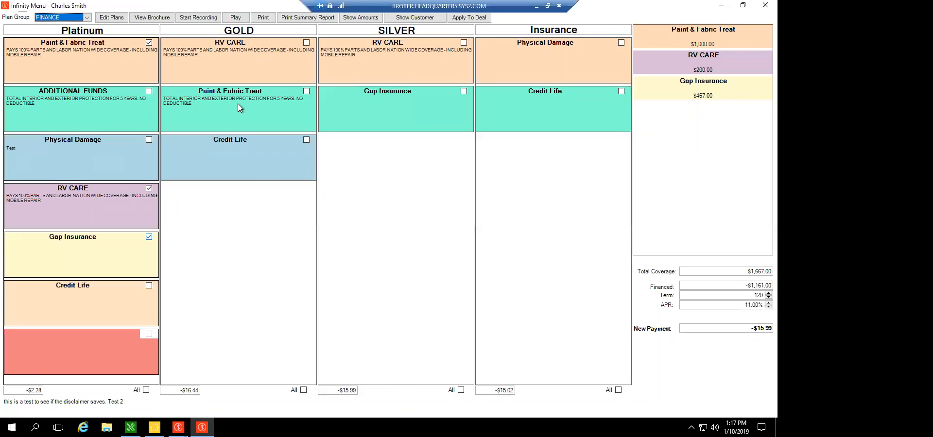
Try adding the duplicate GOLD products, and switch the Paint & Fabric Treat selection from the Platinum column to the GOLD column.
left_click(306, 92)
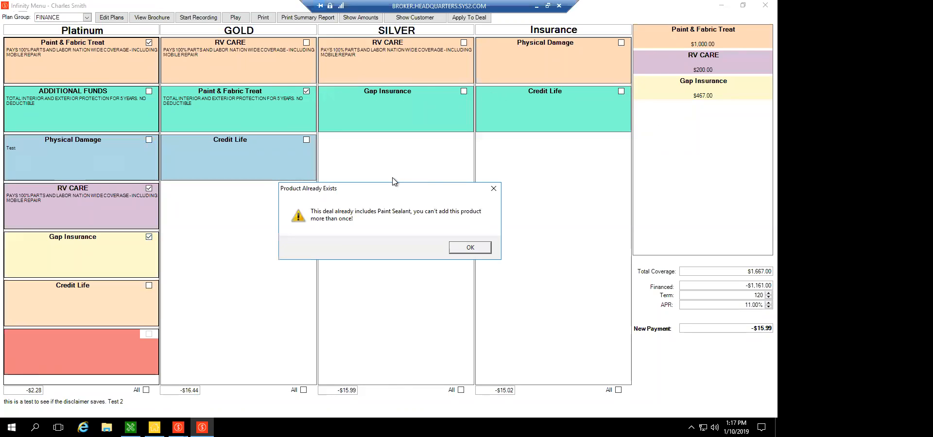
key("Return")
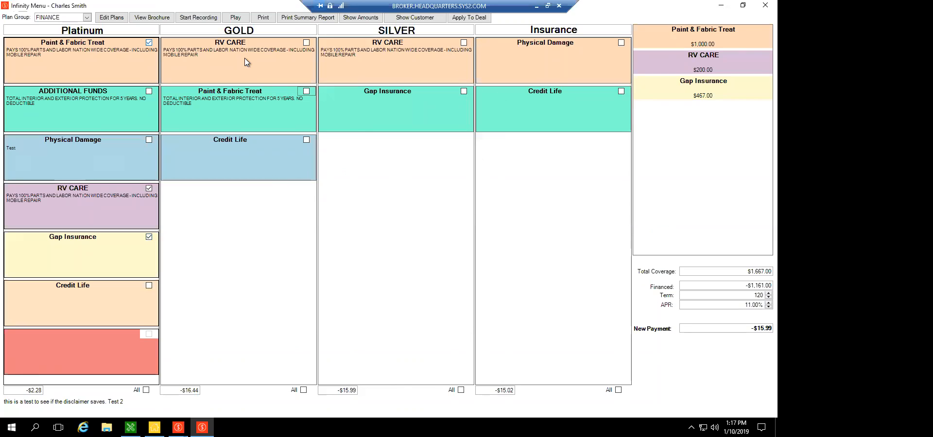
left_click(149, 43)
left_click(306, 43)
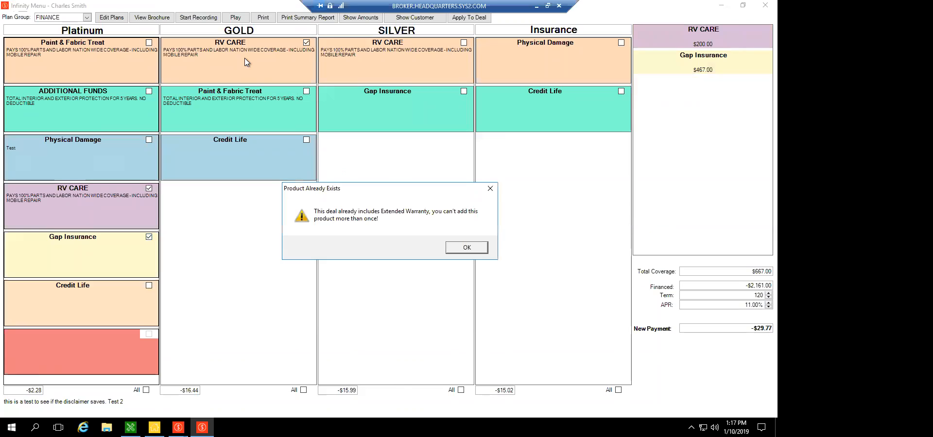
key("Return")
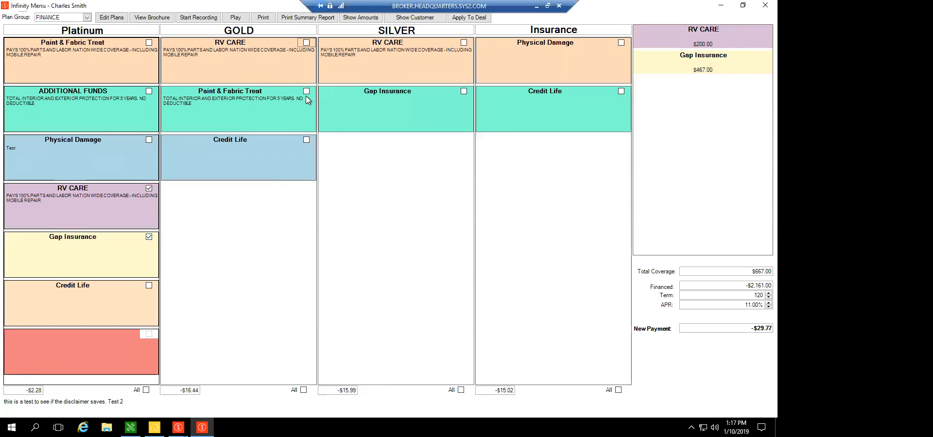
left_click(307, 90)
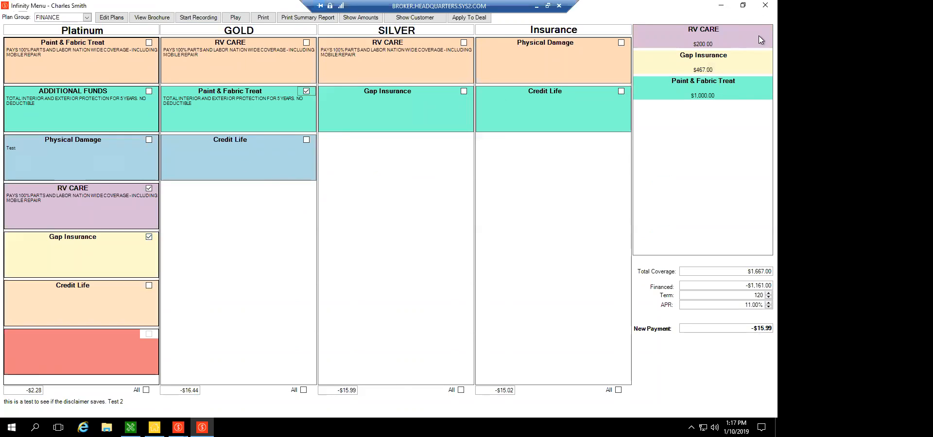
Highlight Gap Insurance and Paint & Fabric Treat in the selection summary, and close the menu with the changes applied to the deal.
left_click(703, 60)
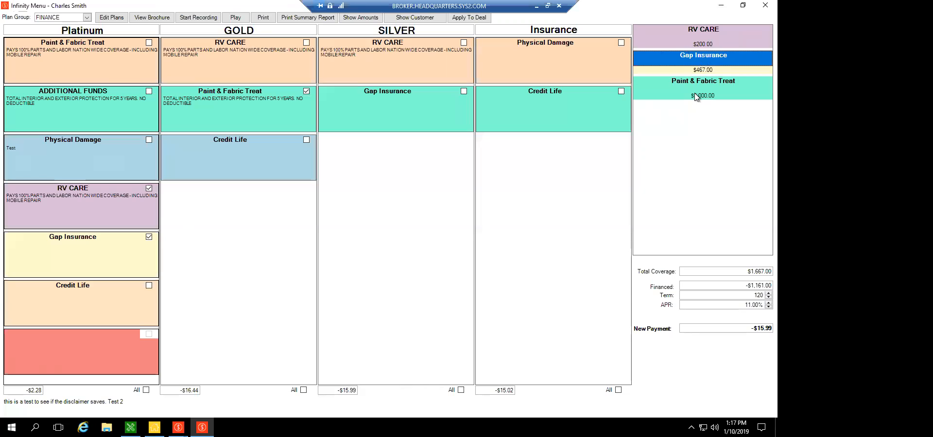
left_click(696, 97)
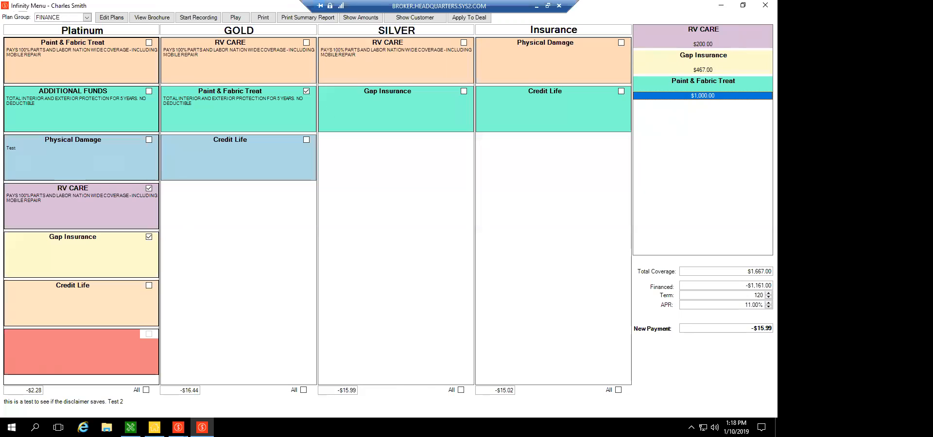
double_click(5, 7)
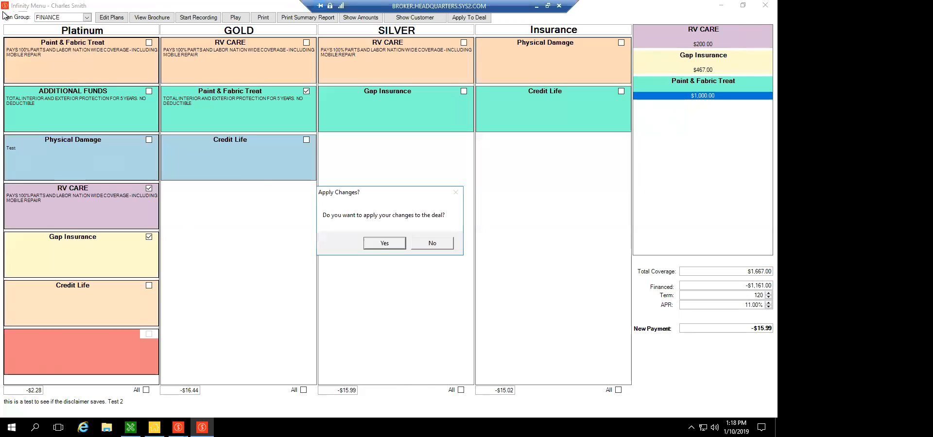
left_click(403, 247)
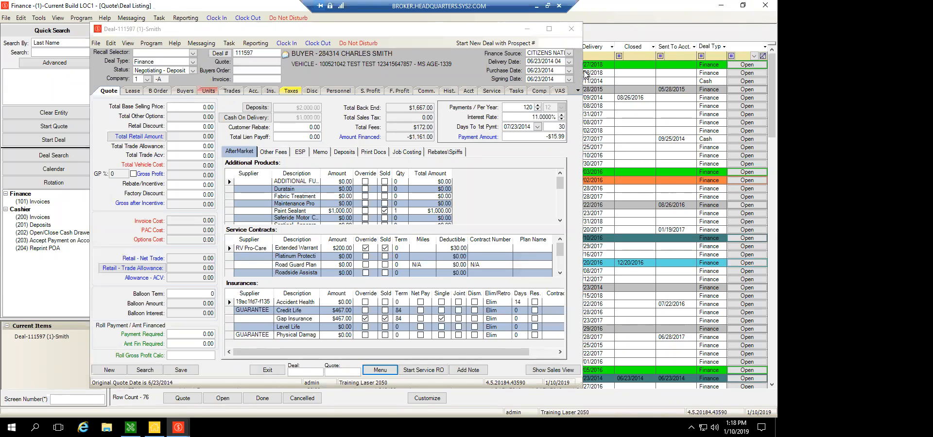
Widen the deal window and unmark Paint Sealant, Extended Warranty and Gap Insurance as sold in the aftermarket lists.
left_click_drag(583, 74, 616, 71)
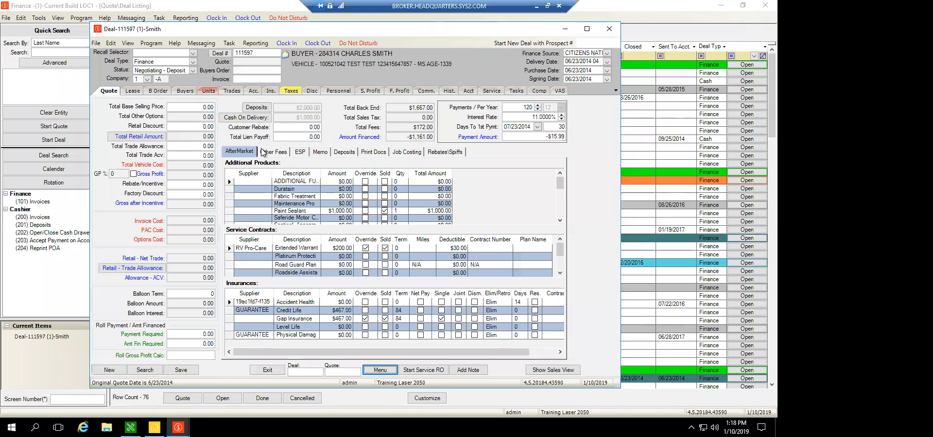
left_click(231, 152)
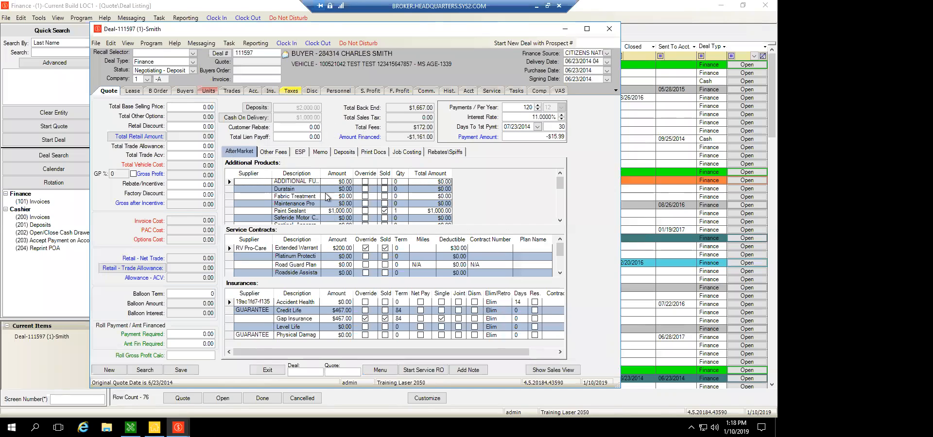
left_click(384, 212)
left_click(384, 211)
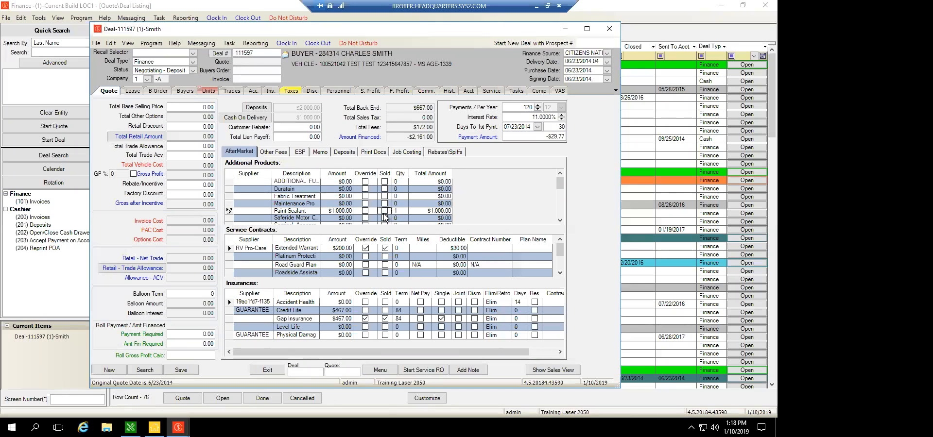
left_click(385, 248)
left_click(386, 249)
left_click(386, 319)
left_click(386, 319)
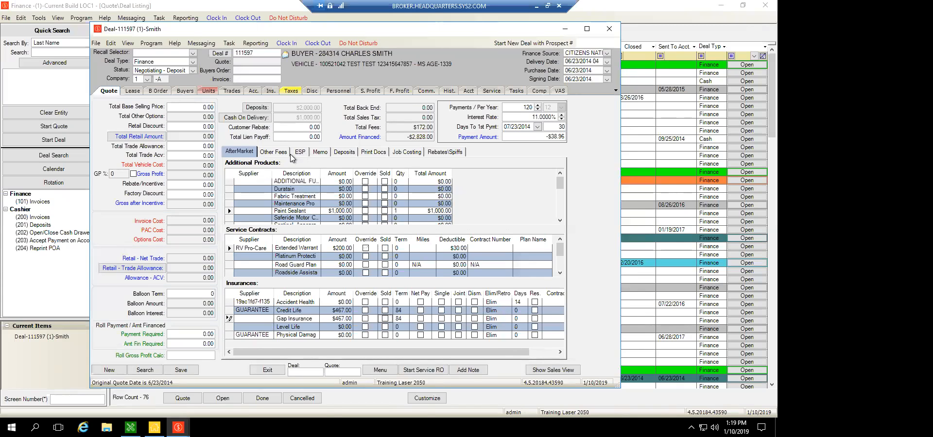
Open the deal's full print document selection and browse the financial, government, insurance/warranty and miscellaneous document lists.
left_click(375, 155)
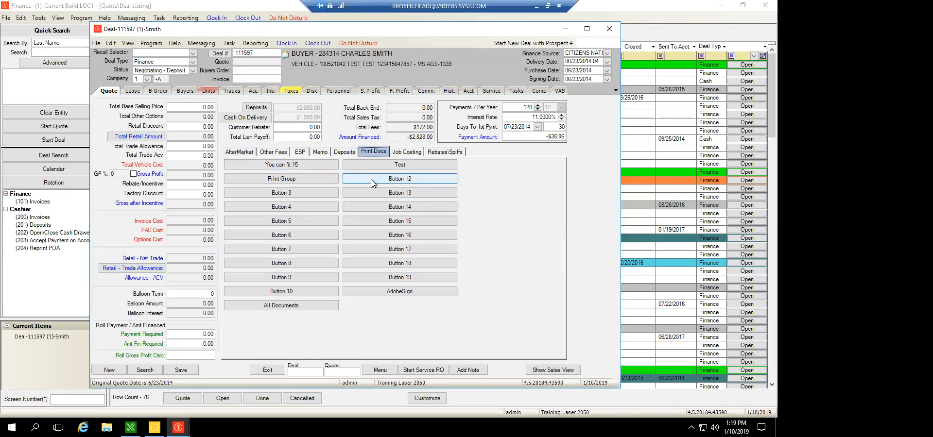
left_click(266, 306)
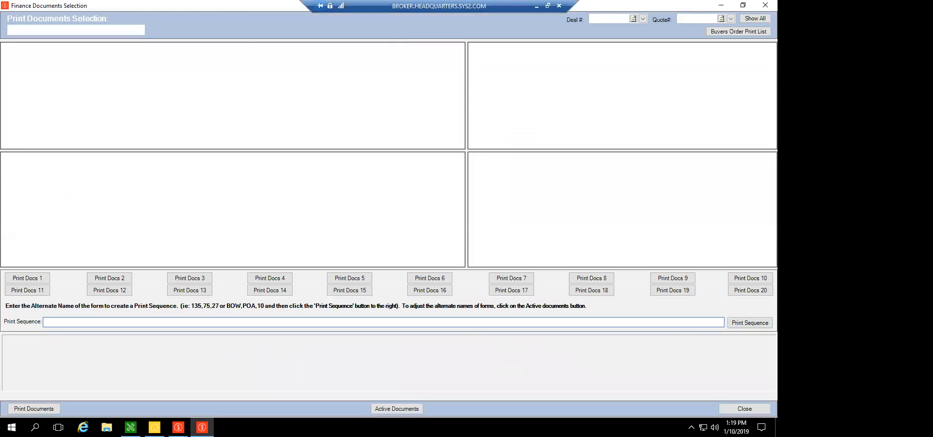
left_click(17, 93)
scroll(16, 69, "down", 5)
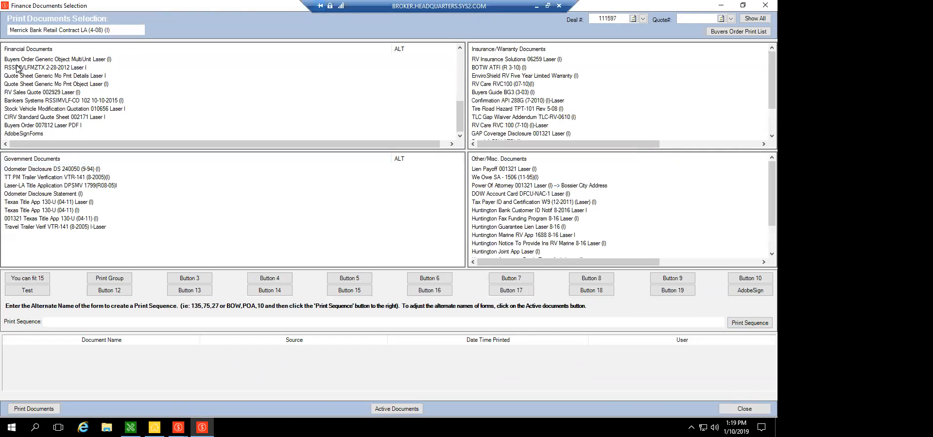
scroll(16, 68, "up", 5)
left_click(51, 219)
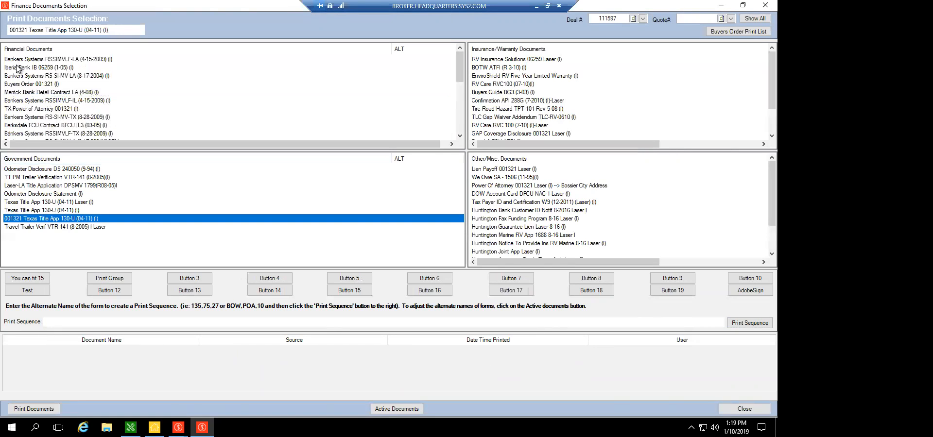
left_click(610, 210)
left_click(527, 101)
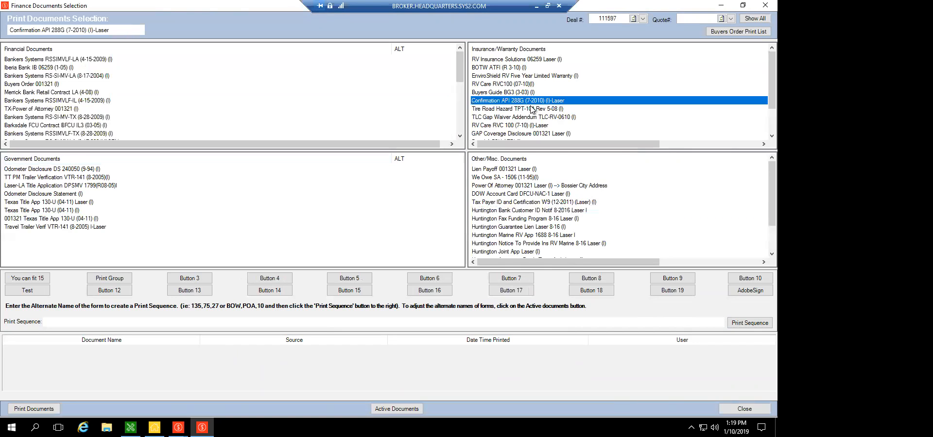
scroll(530, 109, "down", 2)
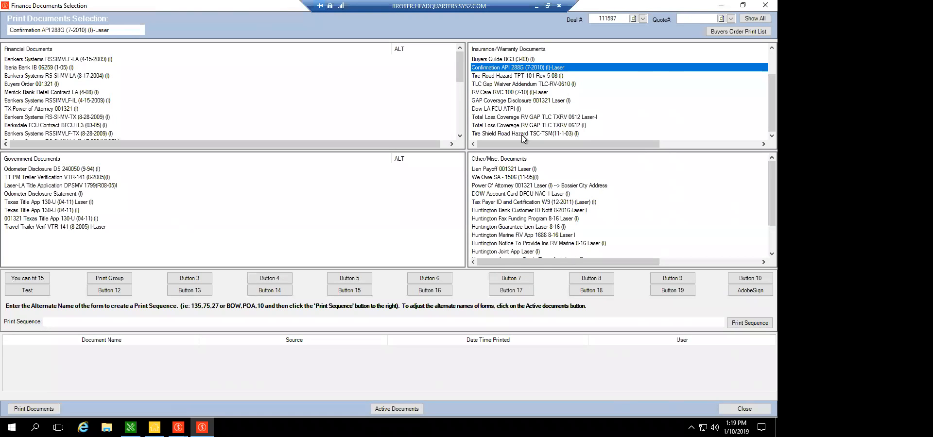
left_click(527, 235)
scroll(527, 228, "down", 2)
In the 33 -Training remote session, close the Infinity menu without applying changes and display the deal's print document options.
left_click_drag(373, 4, 372, 4)
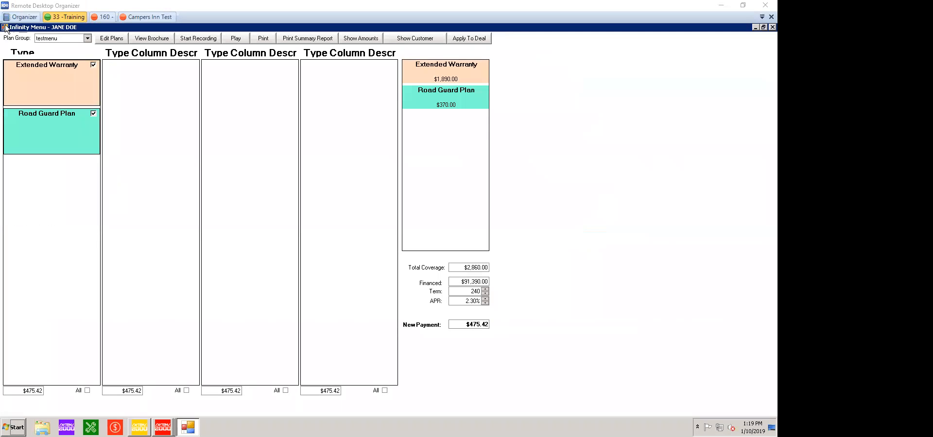
double_click(5, 28)
key("n")
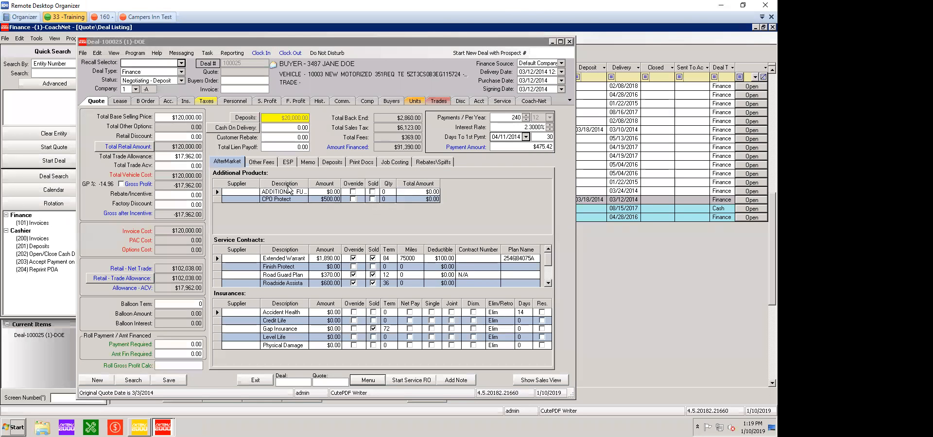
left_click(365, 163)
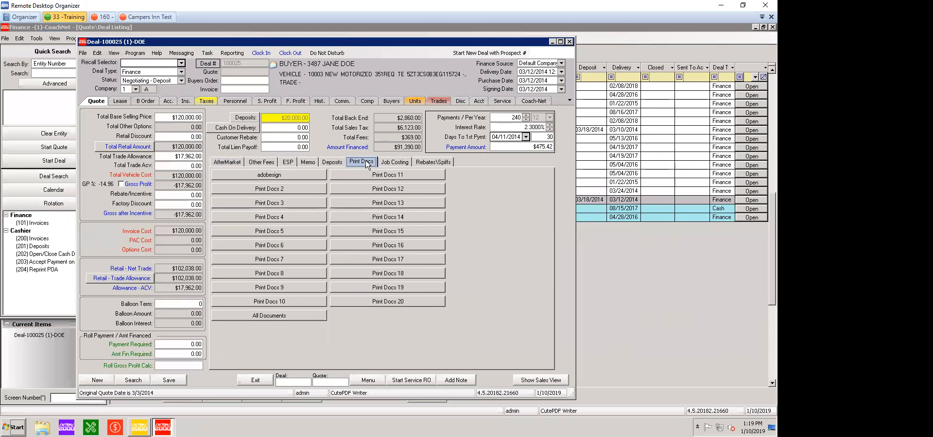
Close the open deal, answer its closing prompt, and exit the CoachNet Finance and Infinity Main Menu windows.
left_click(569, 42)
left_click(395, 249)
double_click(6, 28)
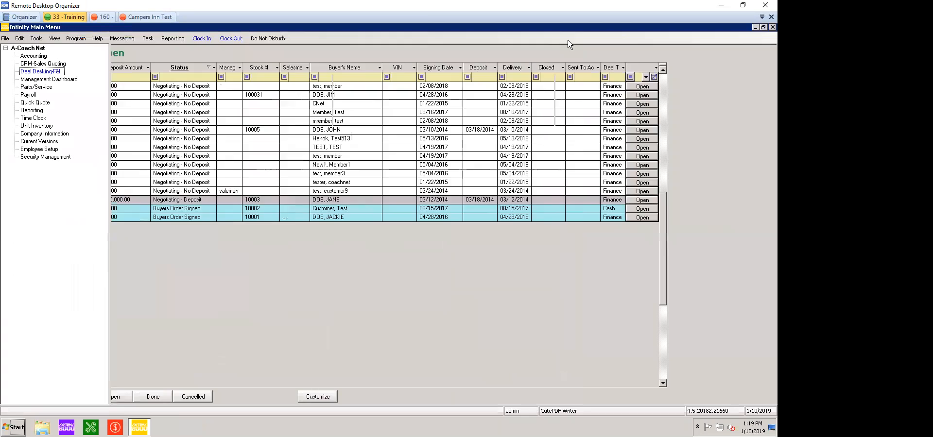
double_click(5, 28)
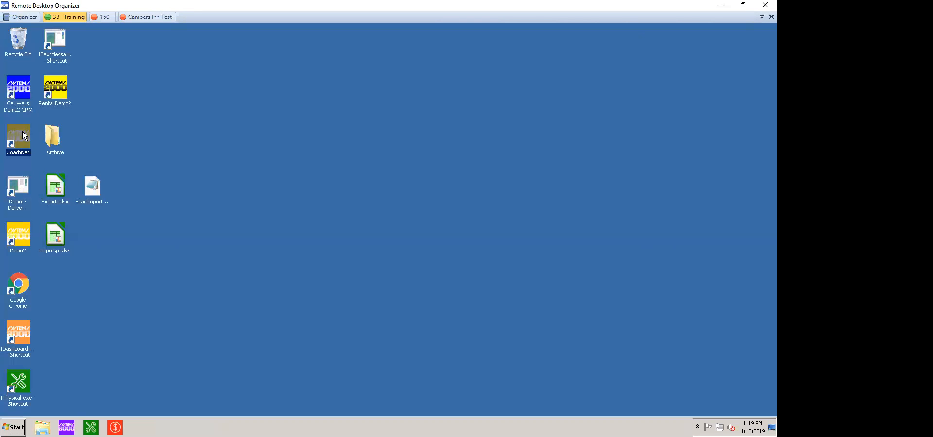
Launch Demo2, start Deal Desking-F&I for A-Training Demo 1, and open the Fire Department of Sarasota deal, dismissing its notices.
double_click(20, 238)
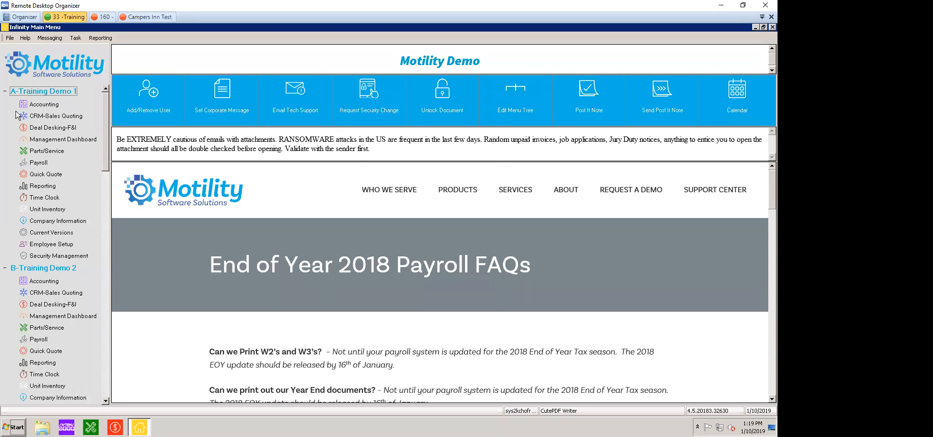
left_click(53, 128)
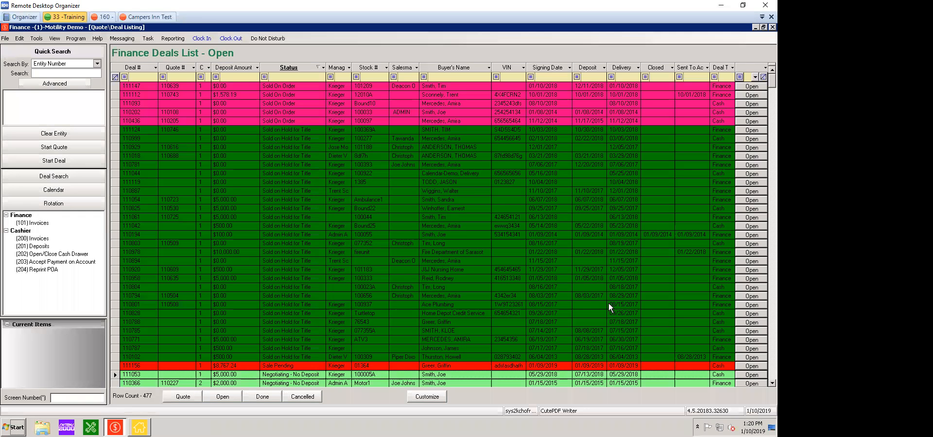
left_click(747, 253)
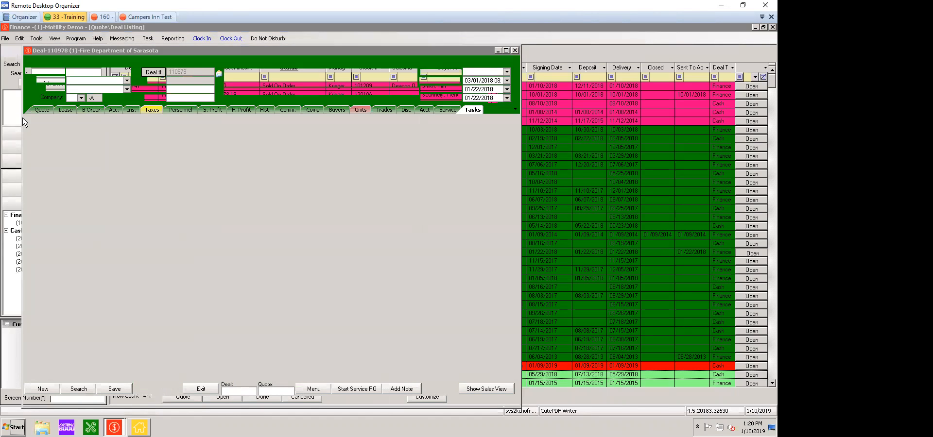
key("Return")
key("Return")
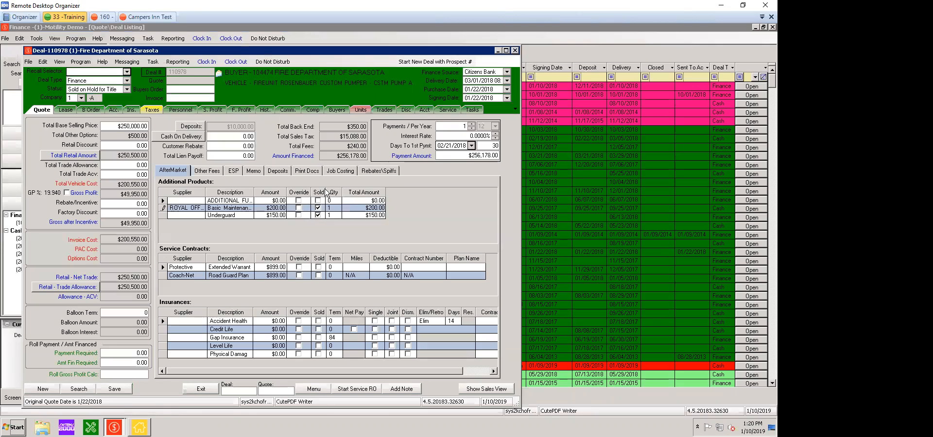
Open the Send to AGWS submission form from the deal's print documents, review its deal information, and close it without submitting.
left_click(313, 171)
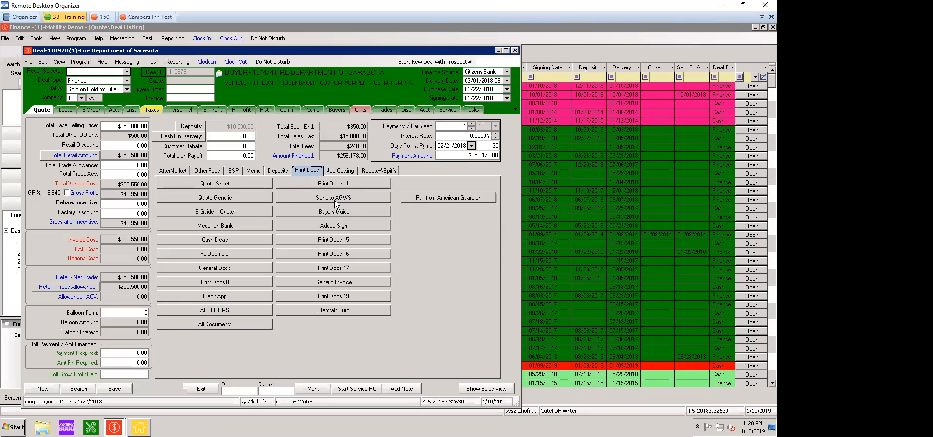
left_click(358, 196)
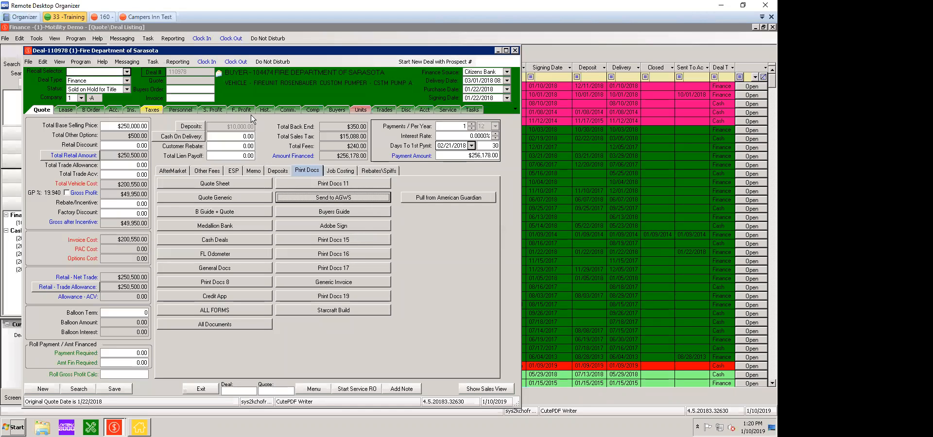
left_click(244, 125)
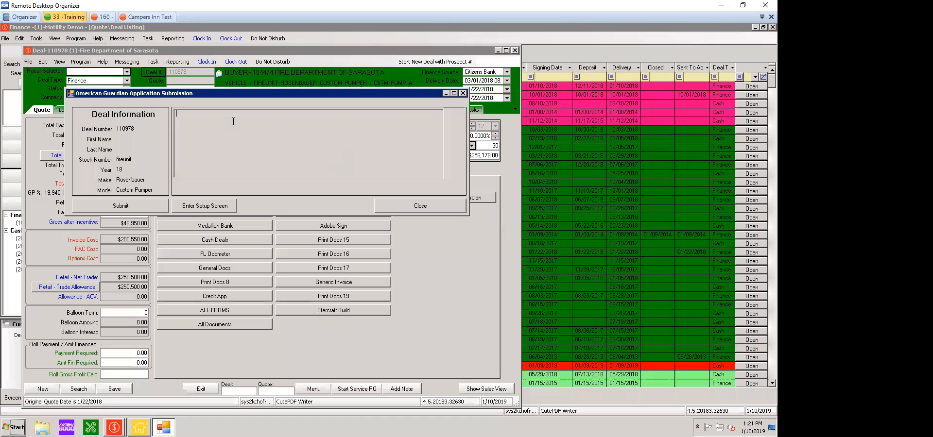
key("Tab")
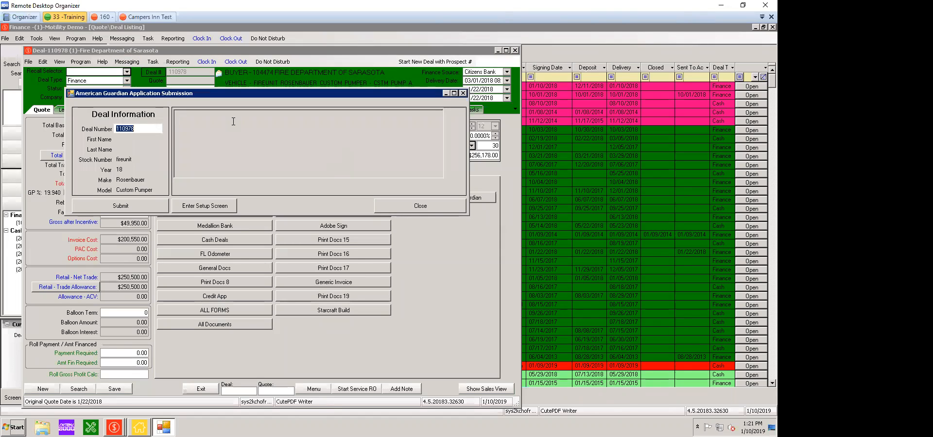
key("End")
key("Tab")
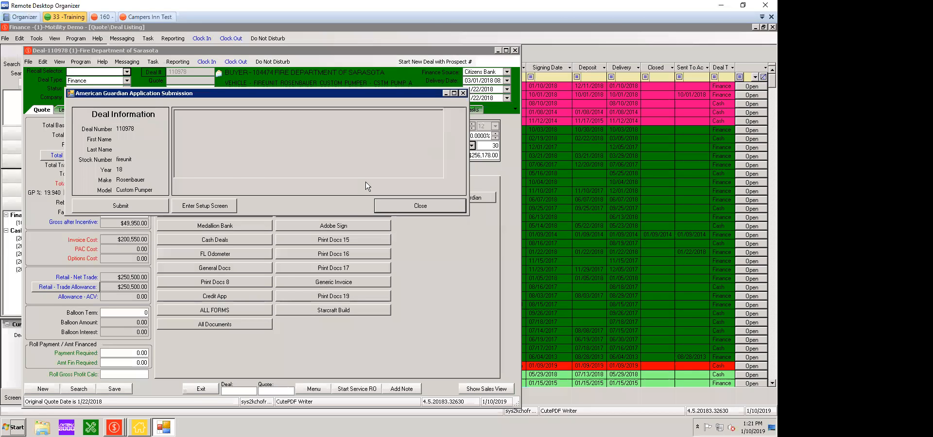
key("Return")
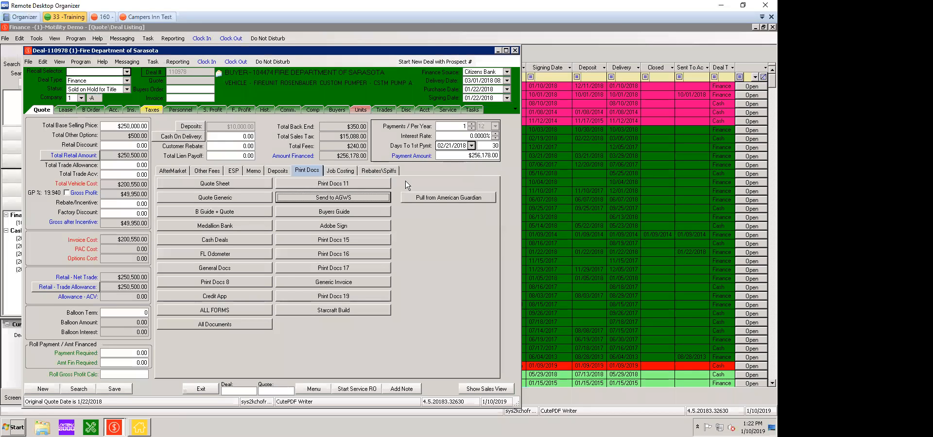
Pull the deal's information back from American Guardian, confirm the override, and display the aftermarket products.
key("Tab")
key("Return")
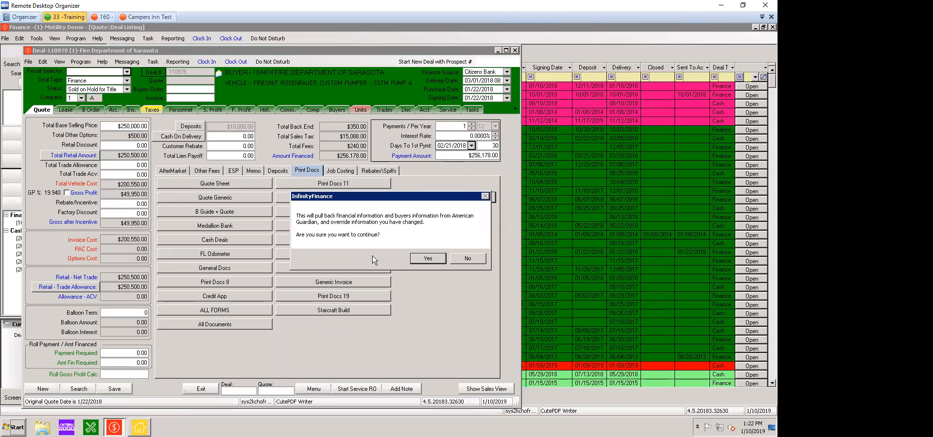
key("Return")
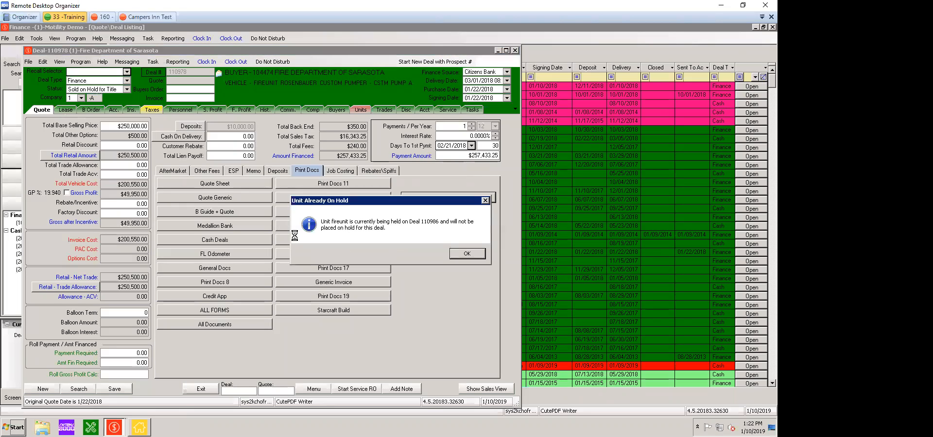
key("Return")
key("Return")
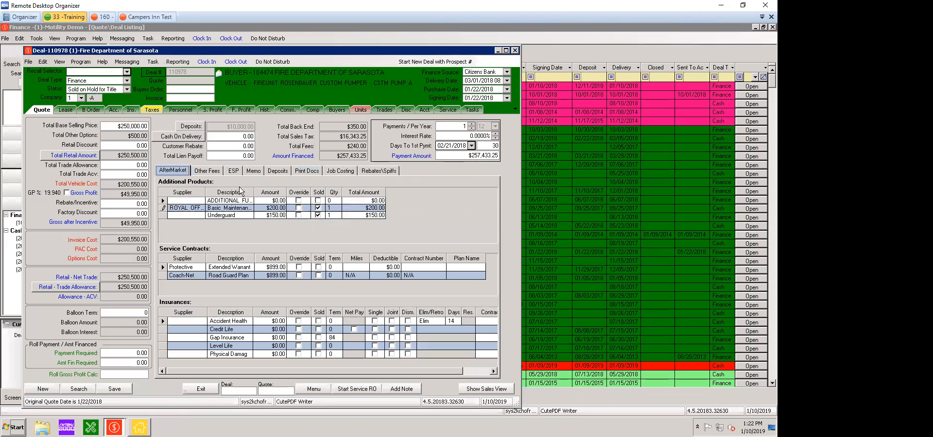
Review the Basic Maintenance and Underguard amounts, and mark the Protective Extended Warranty service contract as sold.
left_click(319, 215)
left_click(272, 209)
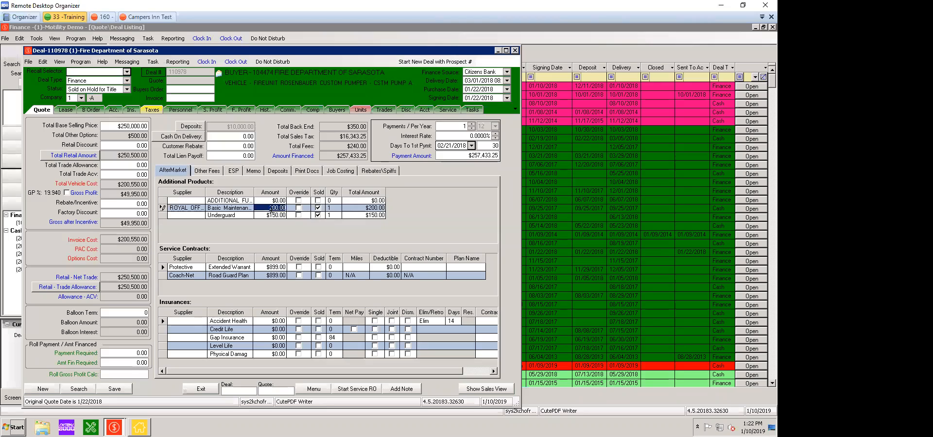
left_click(268, 215)
left_click(262, 267)
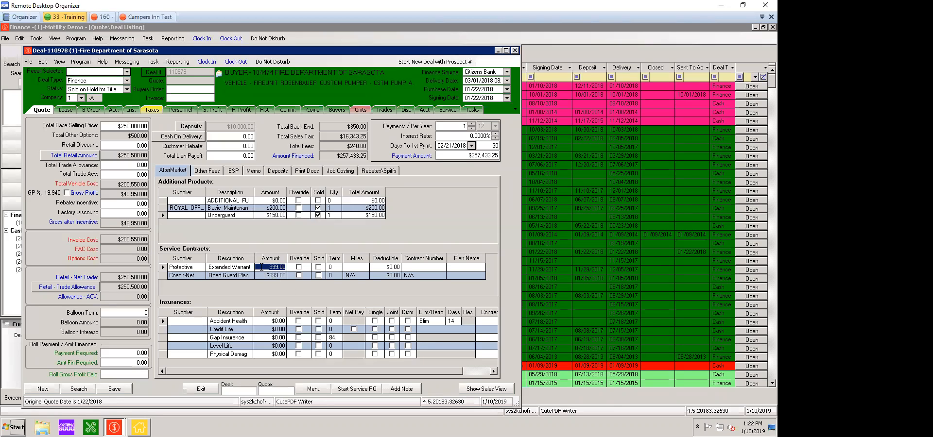
left_click(320, 267)
left_click(273, 267)
Enter the contract number and the plan name Protective for the Extended Warranty service contract.
left_click(404, 267)
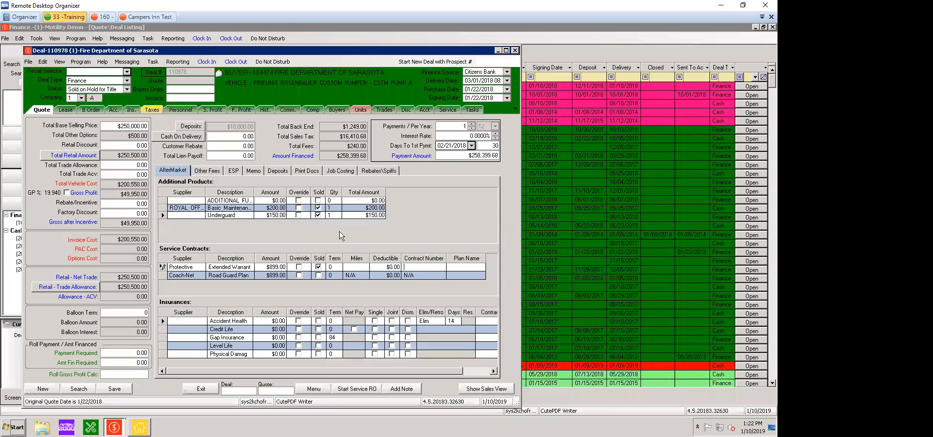
key("Tab")
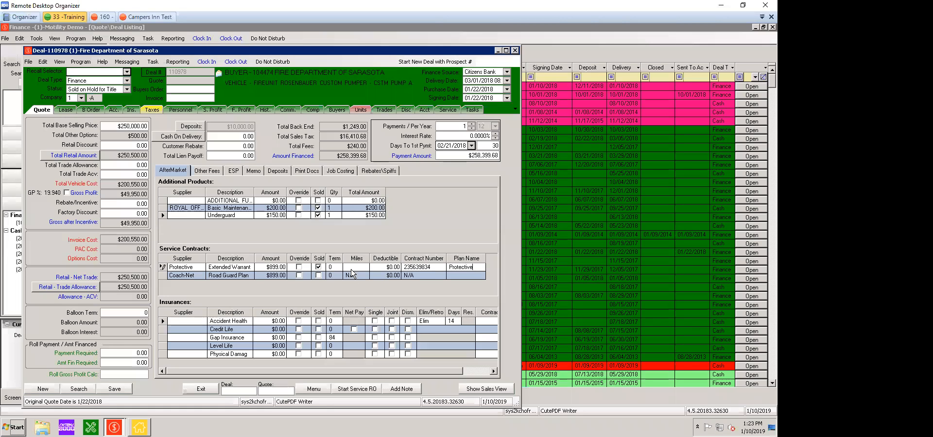
left_click(410, 268)
key("Tab")
key("End")
key("shift+Tab")
key("Tab")
Examine the warranty and additional product costs in the deal's finance profit details, and return to the quote.
left_click(238, 109)
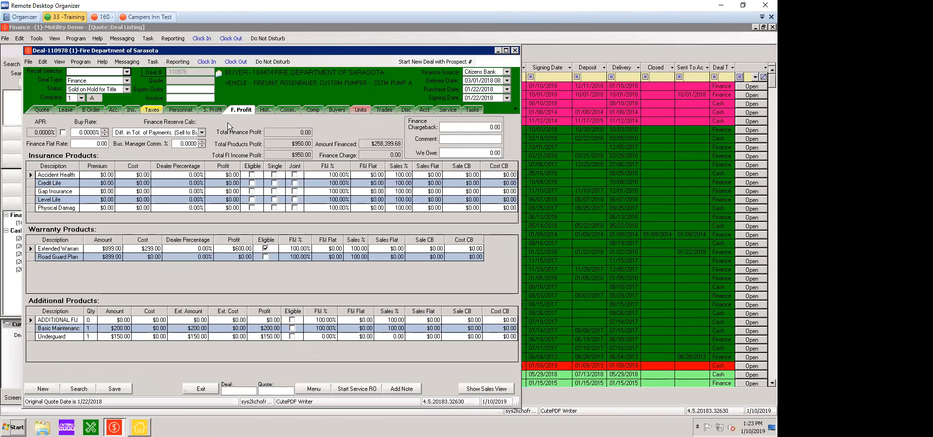
left_click(144, 248)
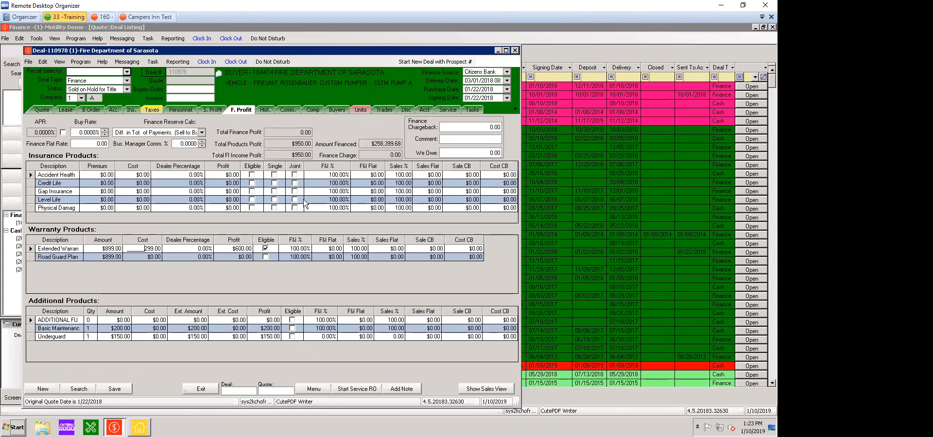
left_click(191, 329)
key("Down")
key("Up")
key("Tab")
left_click(42, 110)
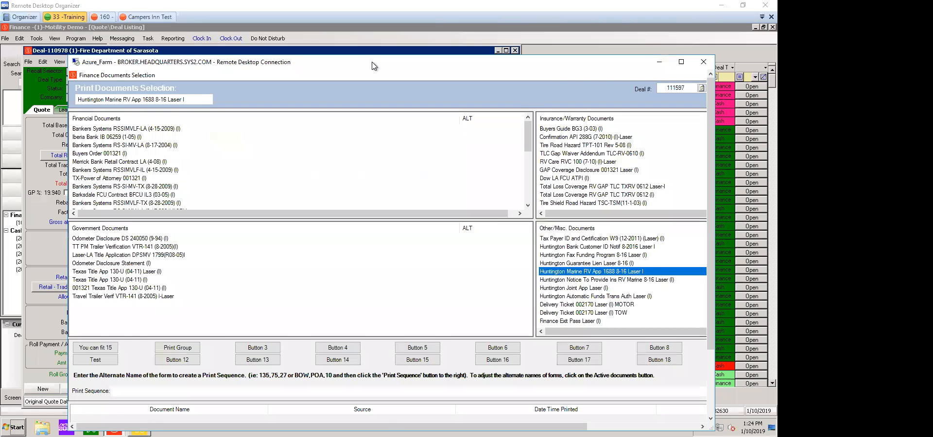
Close the Fire Department of Sarasota deal and exit the Motility Demo Finance and Infinity Main Menu windows.
double_click(373, 62)
double_click(6, 8)
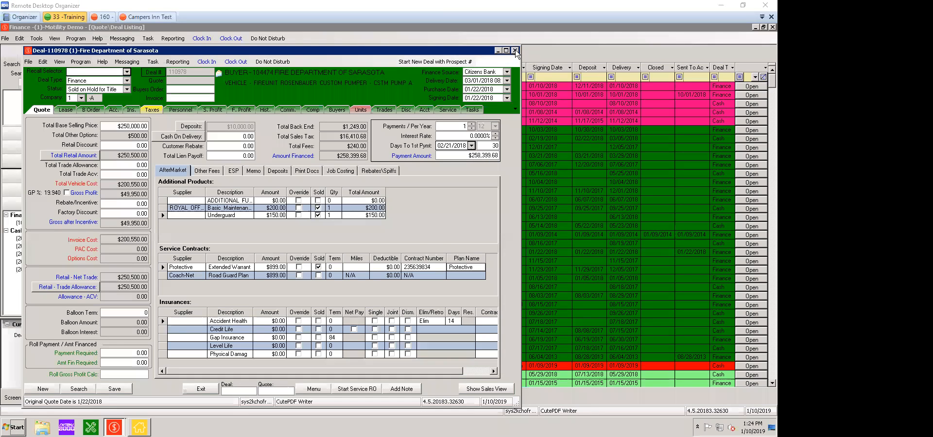
left_click(515, 51)
left_click(391, 252)
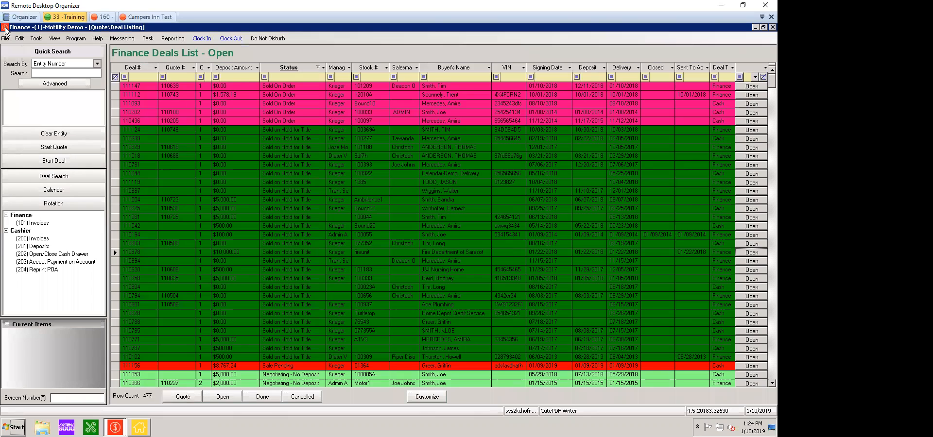
double_click(6, 28)
double_click(5, 28)
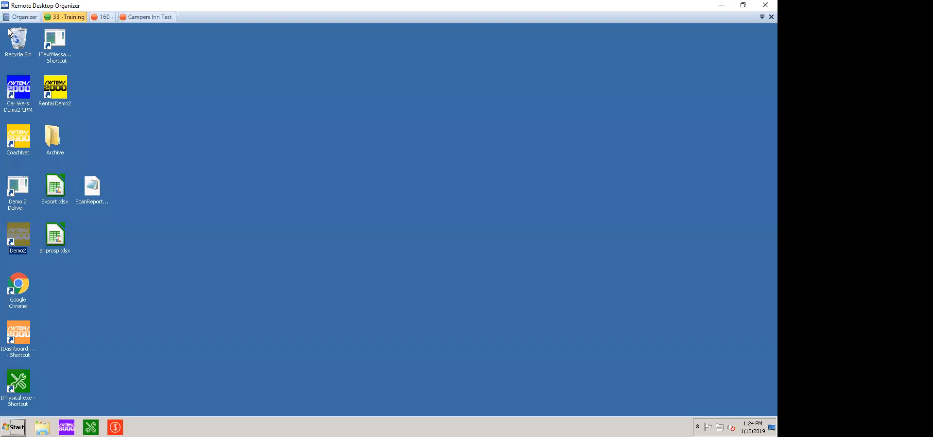
Launch CoachNet, log in with the username and account password, and open the Deal Desking-F&I deals list.
left_click(18, 137)
double_click(18, 137)
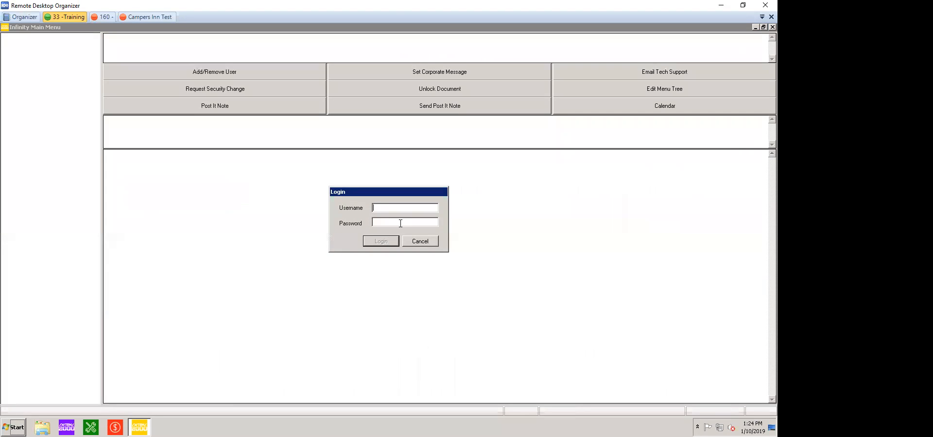
type("admi*****")
key("Return")
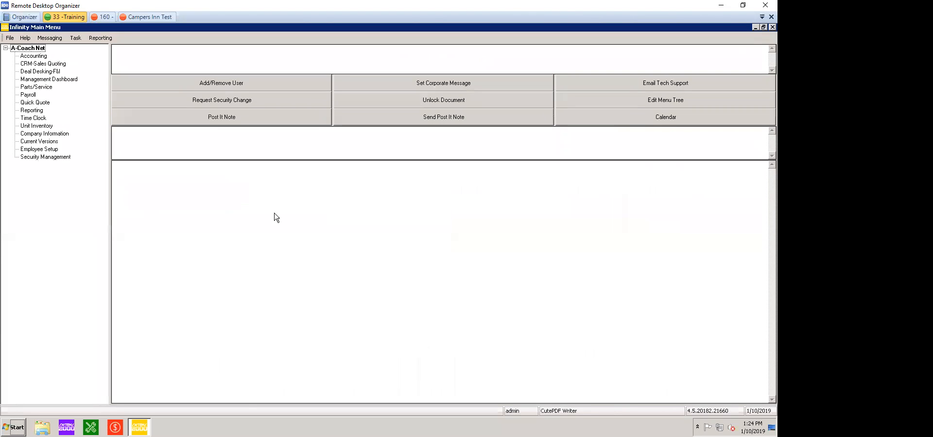
double_click(18, 63)
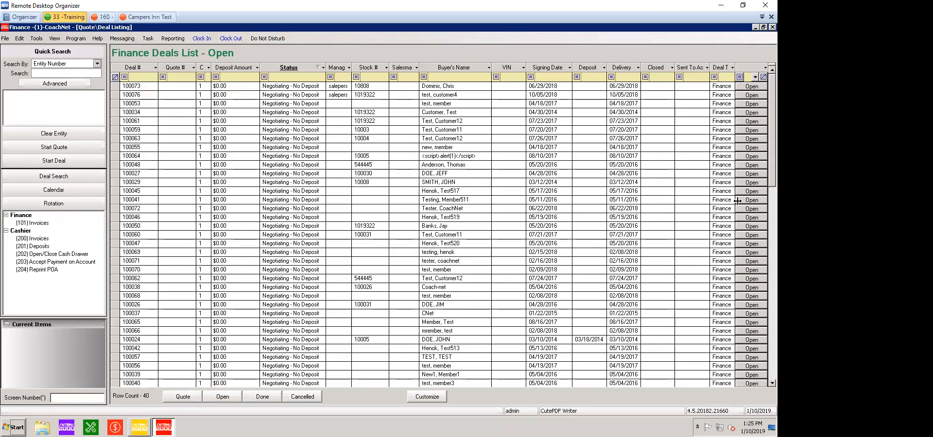
Open the 07/21/2017 finance deal for stock unit 100031, dismiss the unit hold notice, and move the deal window higher.
left_click(746, 235)
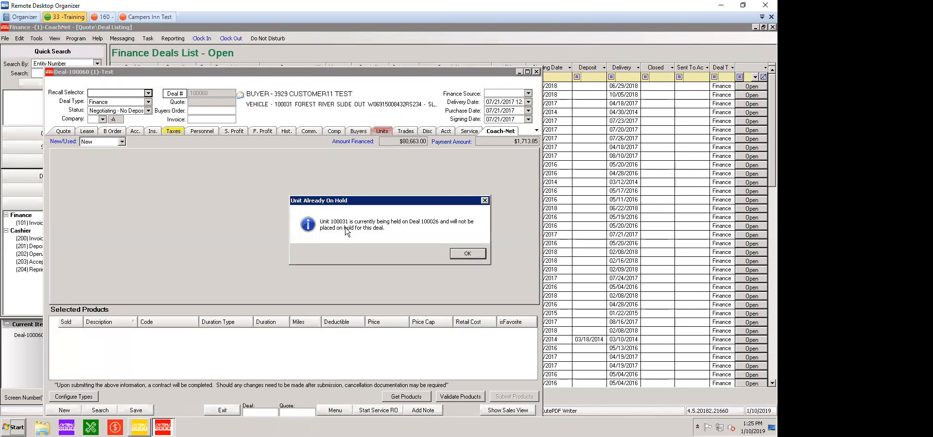
key("Return")
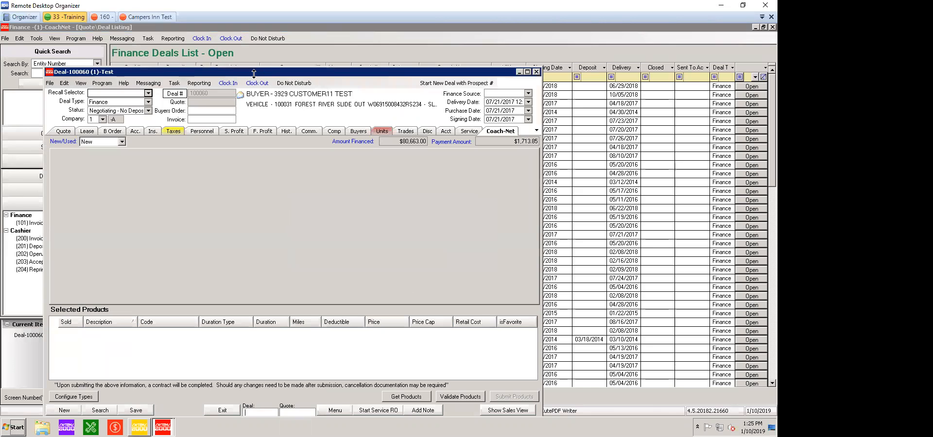
left_click_drag(251, 70, 276, 50)
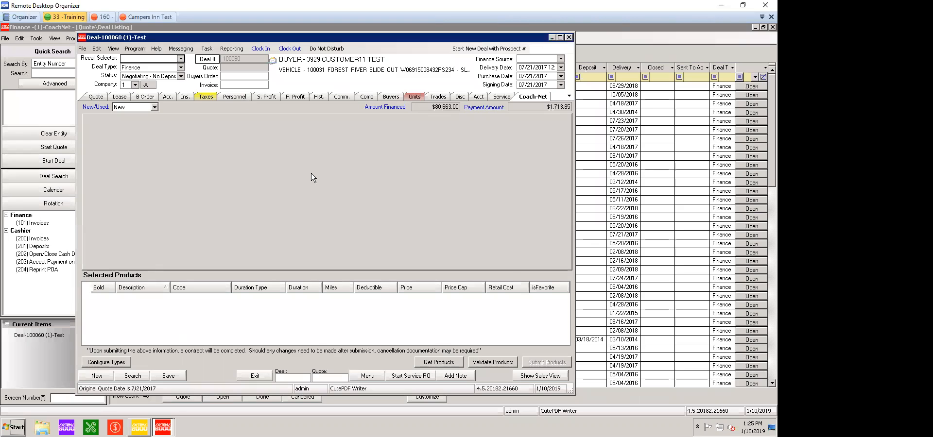
Get the available Coach-Net products for the deal and mark the 3-year Premier Towable roadside plan as sold.
left_click(442, 364)
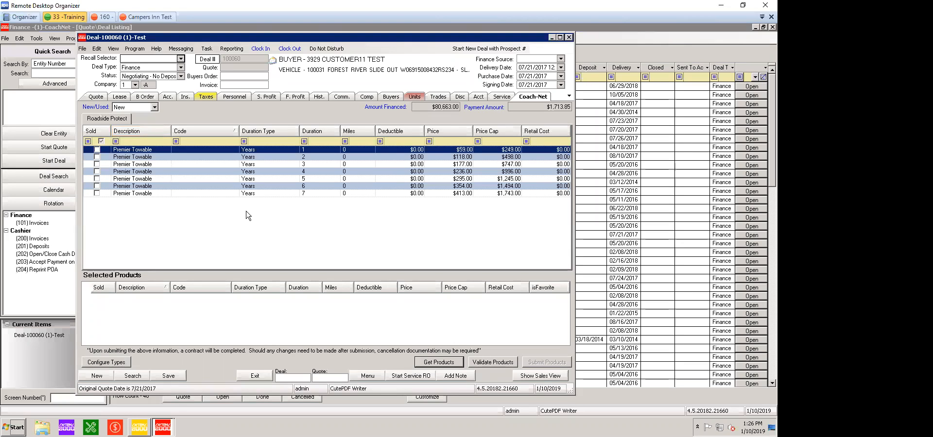
key("Down")
key("Down")
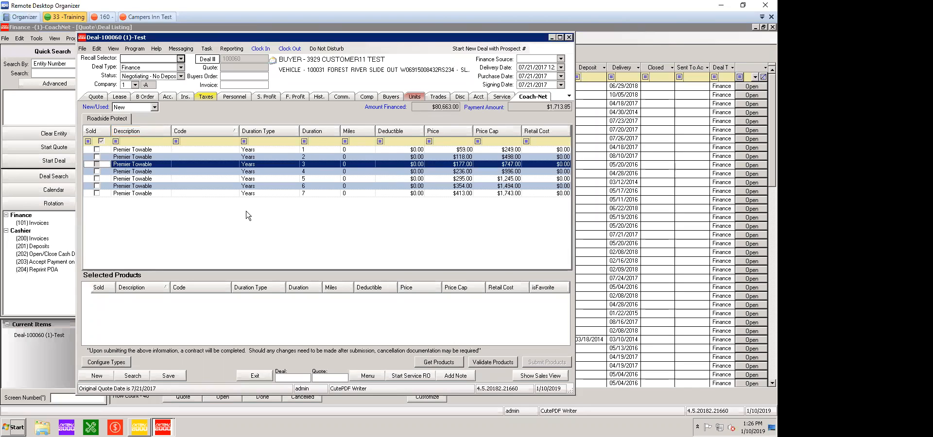
key("space")
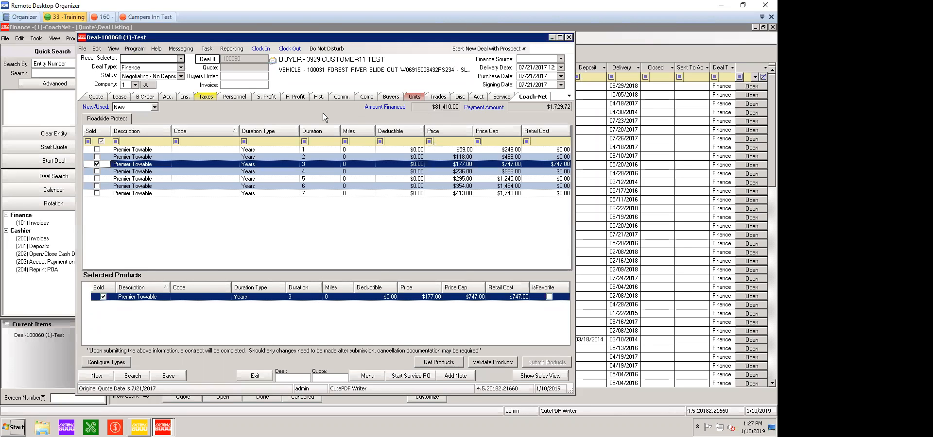
Return to the deal's quote and display its print document options.
left_click(96, 97)
left_click(365, 159)
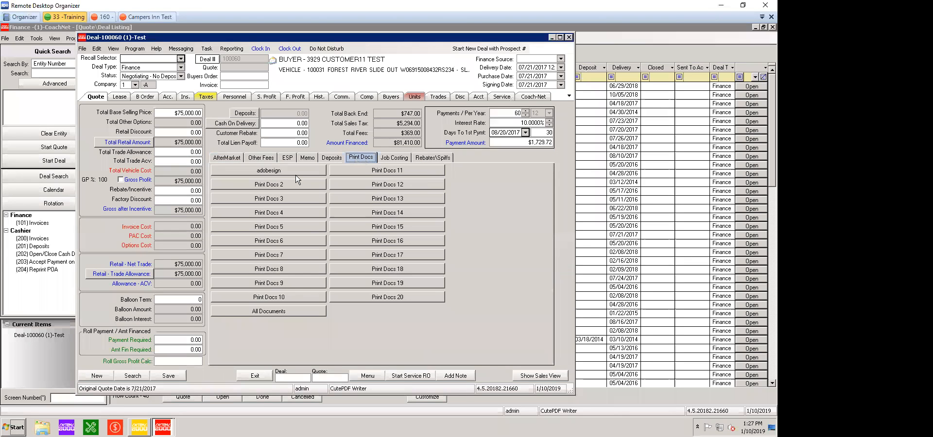